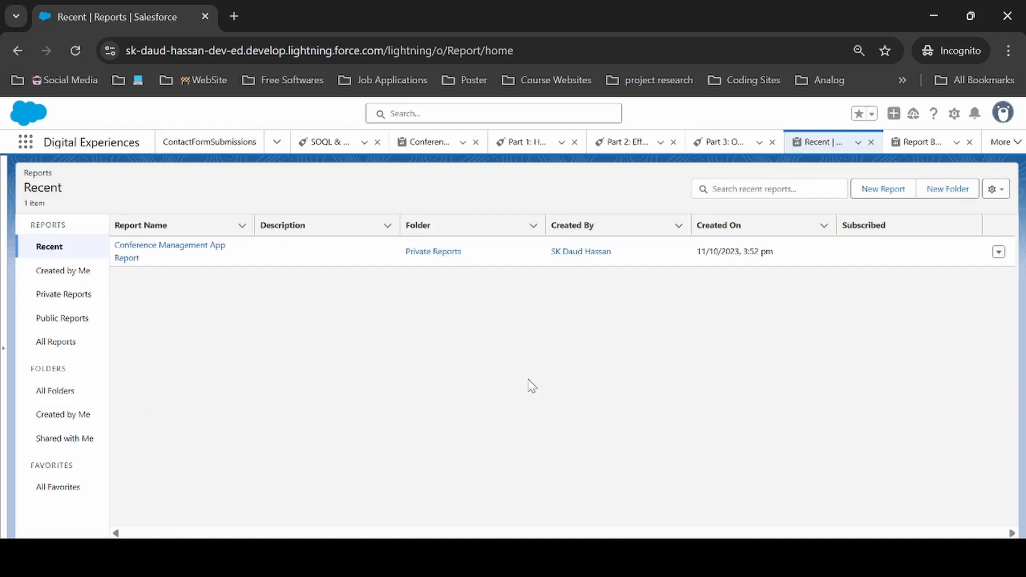
Step: Start a new report based on the Course Enrollments report type, found by searching all types for "course"
left_click(881, 192)
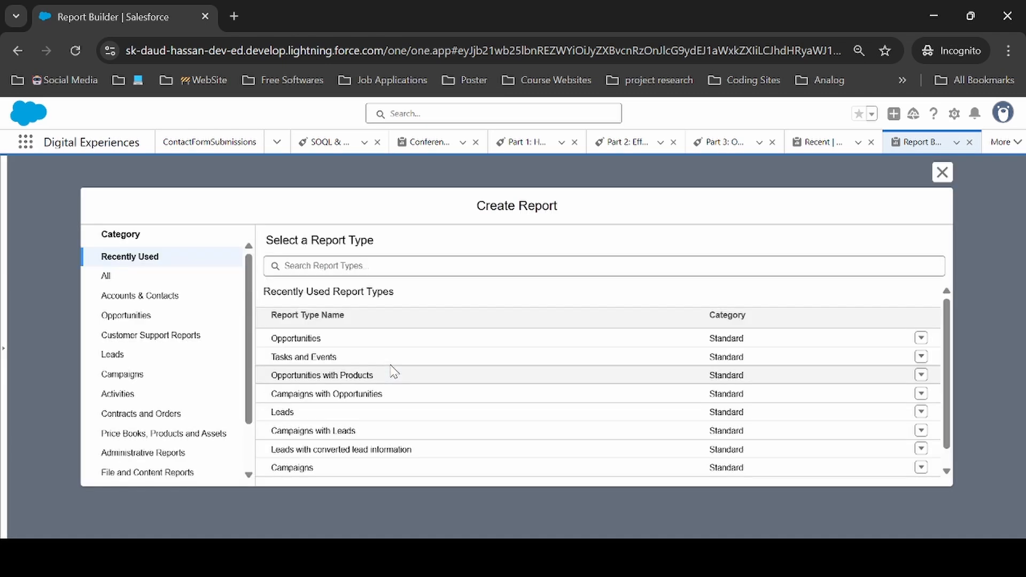
left_click(176, 276)
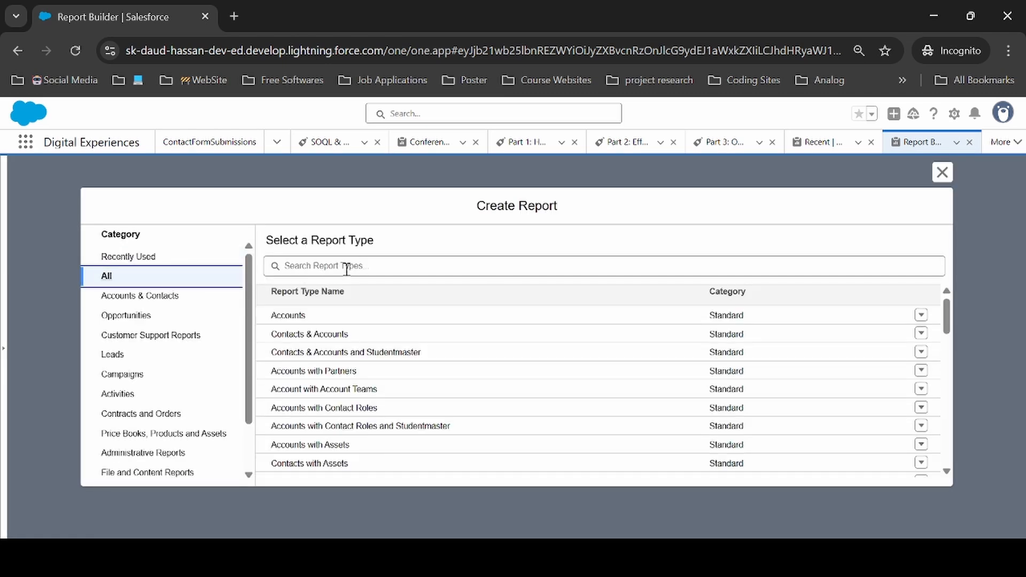
left_click(347, 268)
type("course")
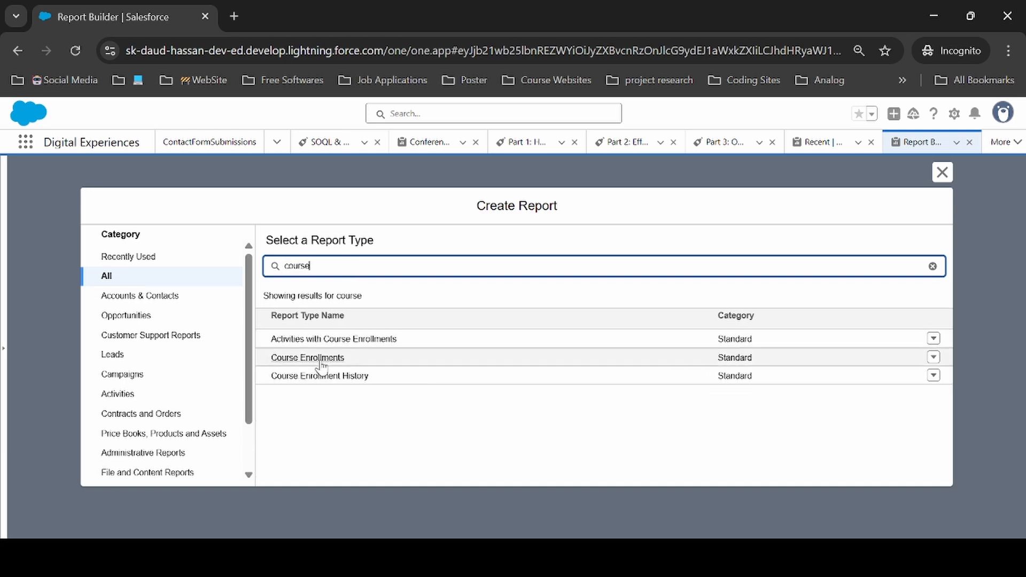
left_click(321, 363)
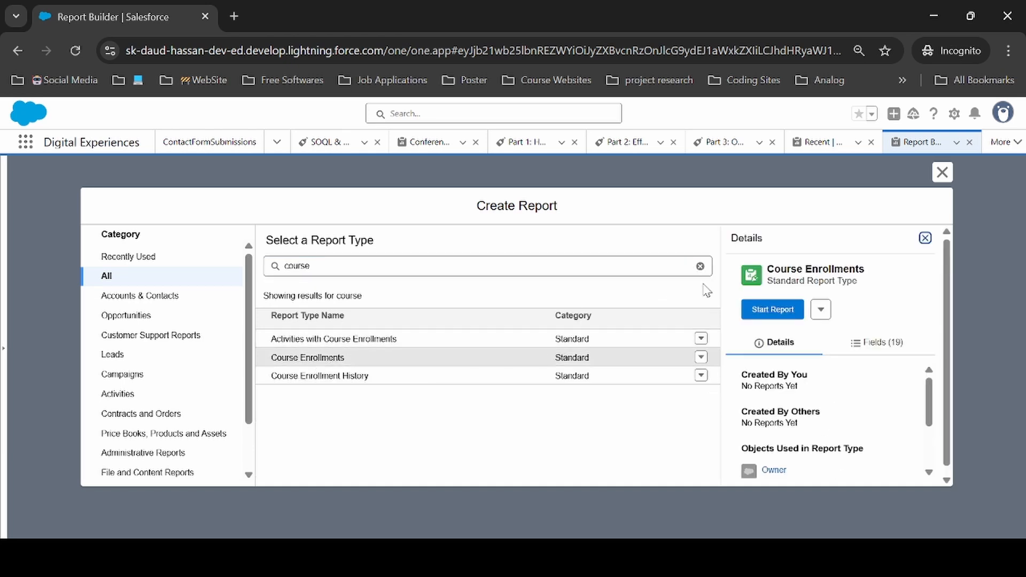
left_click(774, 311)
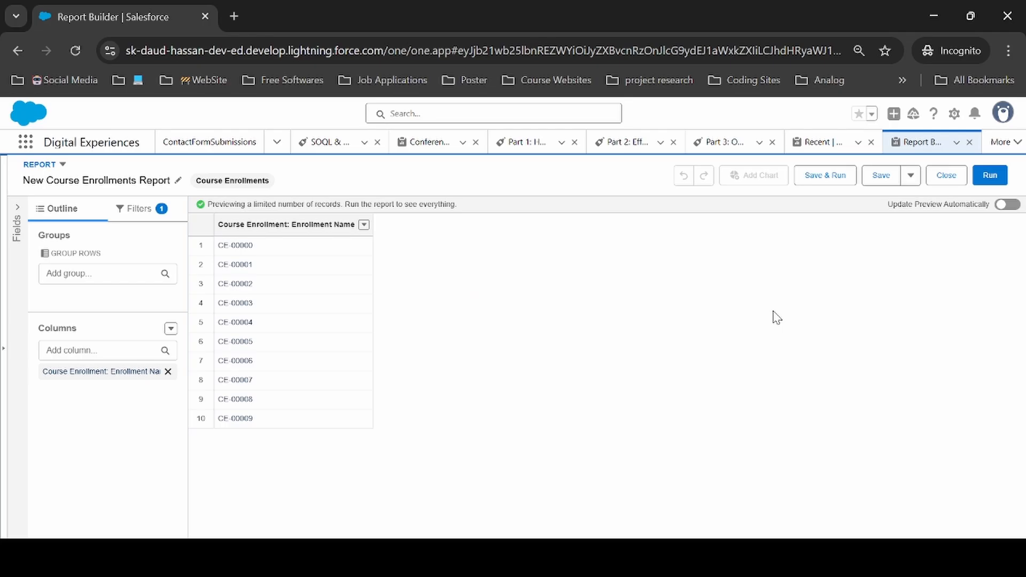
Step: Add the Student Name column to the report and turn on automatic preview updates
left_click(114, 350)
left_click(68, 355)
type("S")
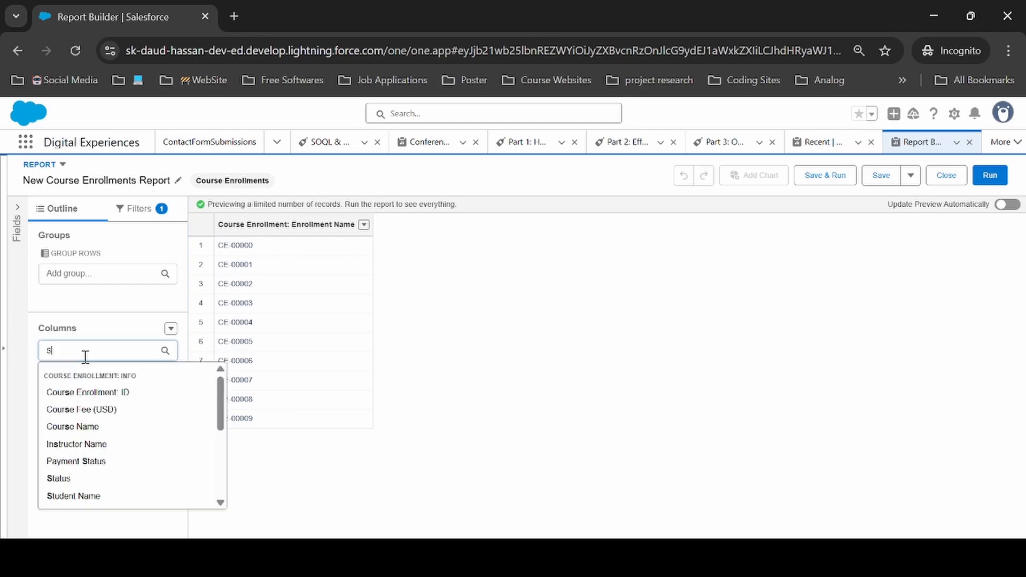
type("tudent")
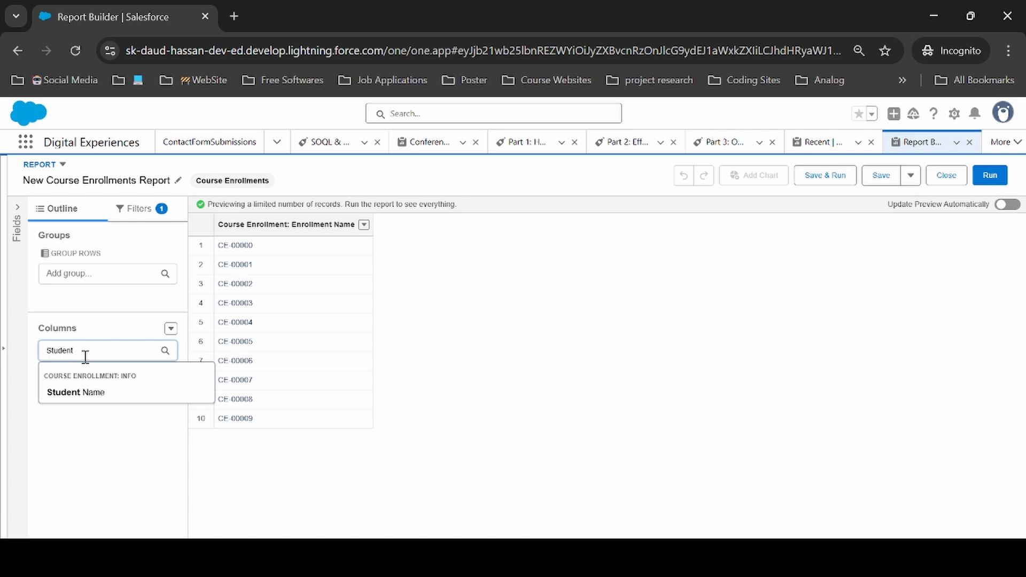
left_click(100, 394)
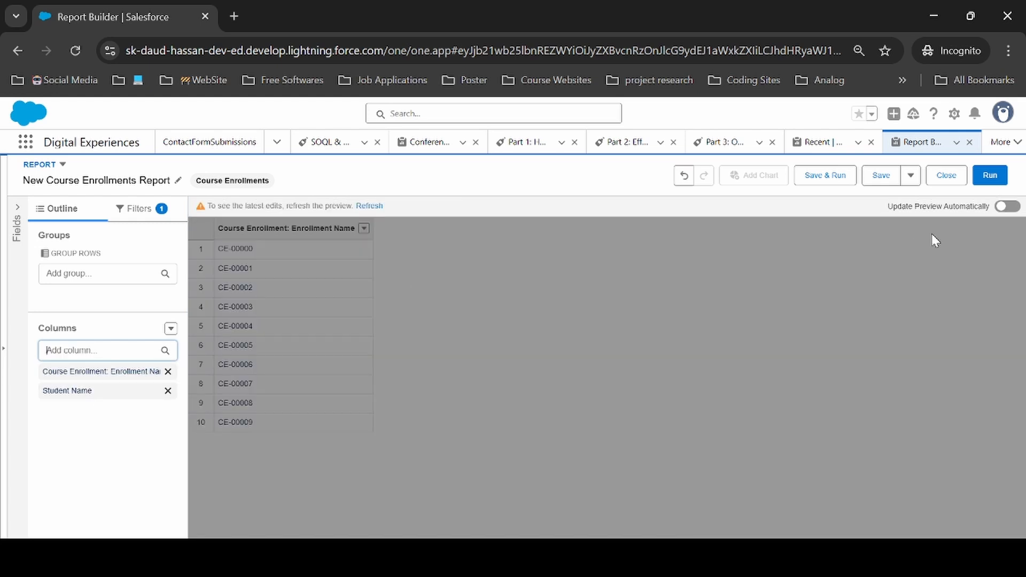
left_click(1007, 207)
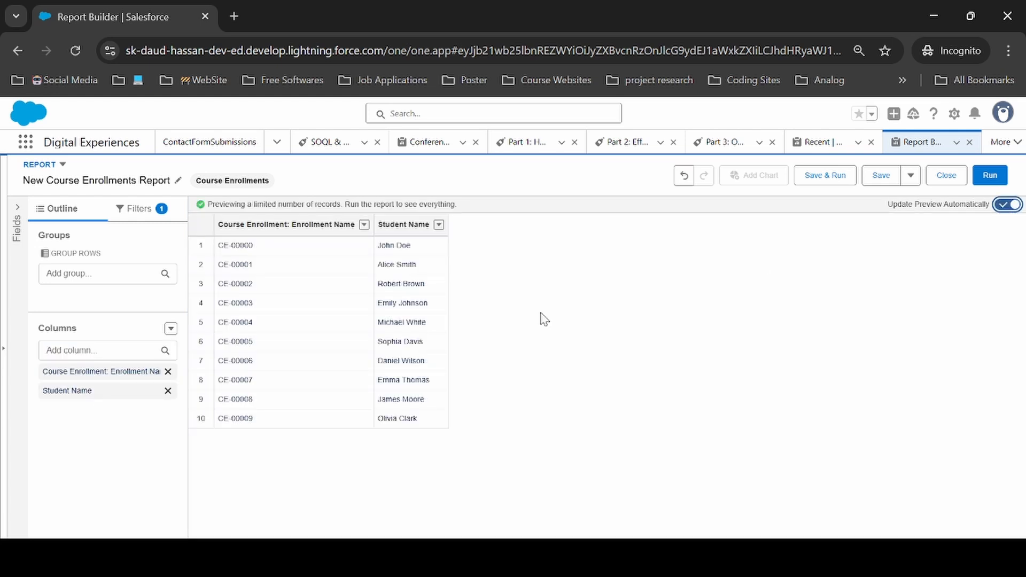
Step: Add the Course Name column to the report
left_click(91, 350)
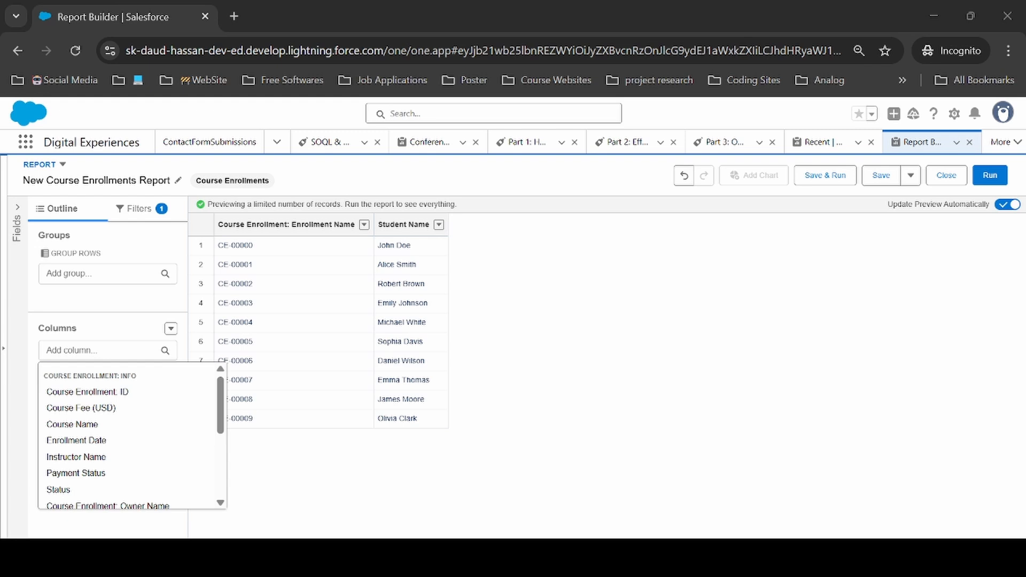
left_click(486, 374)
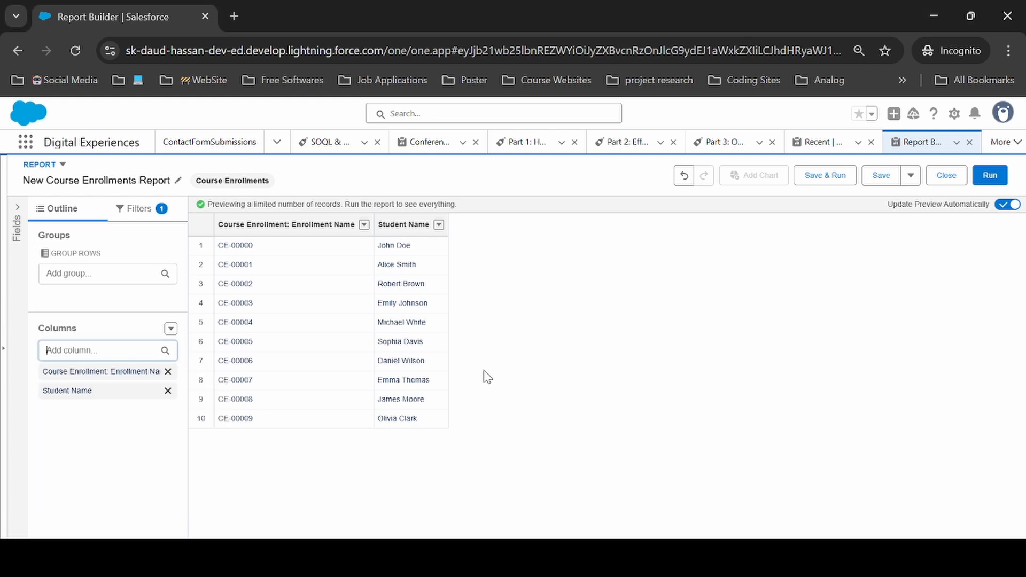
left_click(53, 351)
type("Course na")
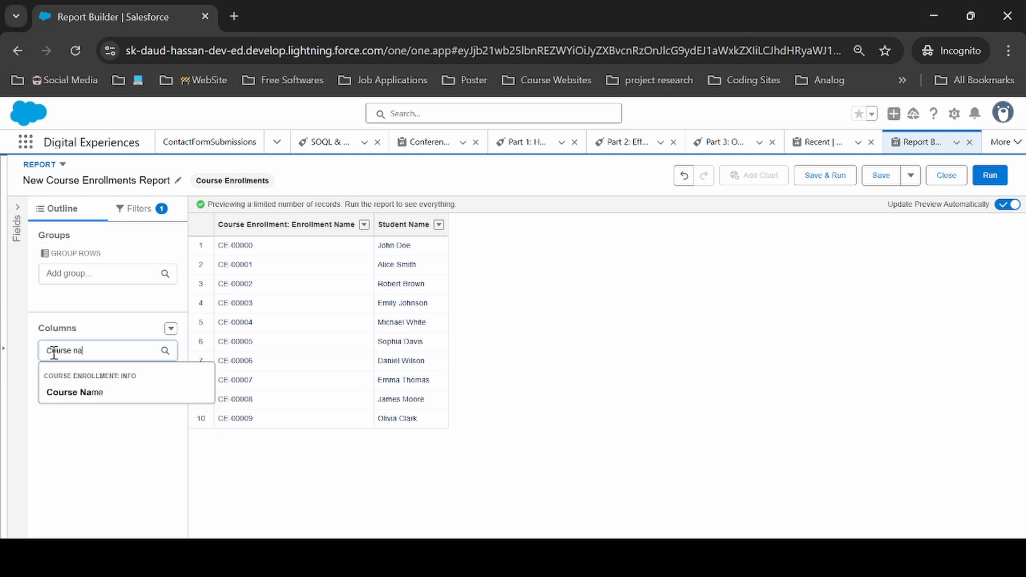
left_click(75, 392)
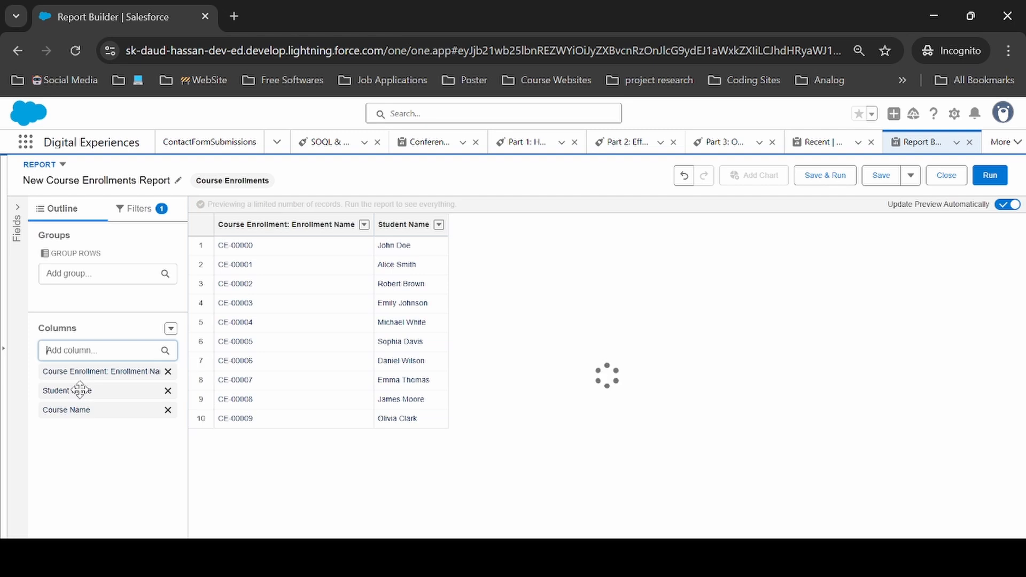
left_click(437, 454)
Step: Add the Instructor Name and Course Fee (USD) columns to the report
left_click(72, 351)
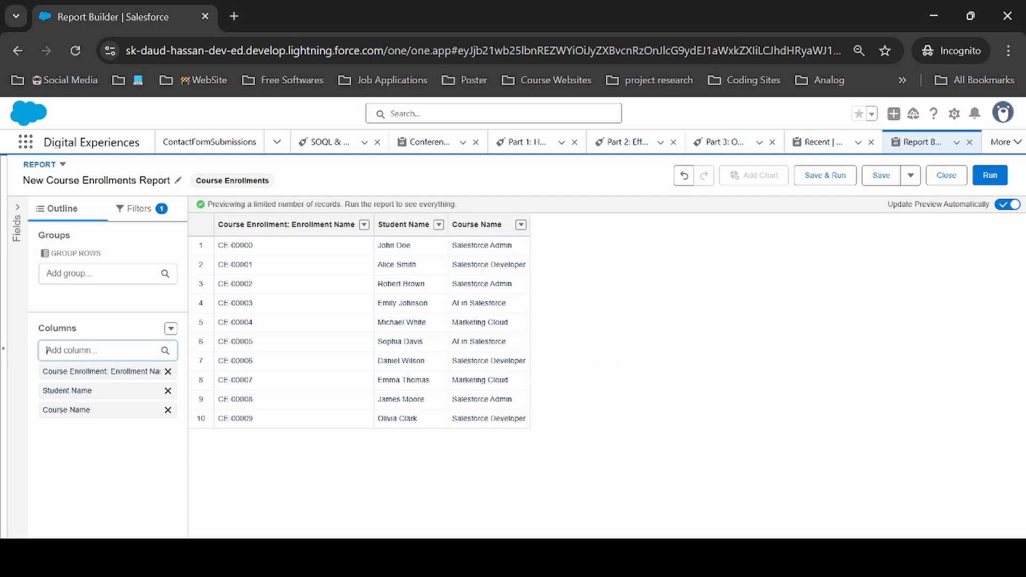
type("instr")
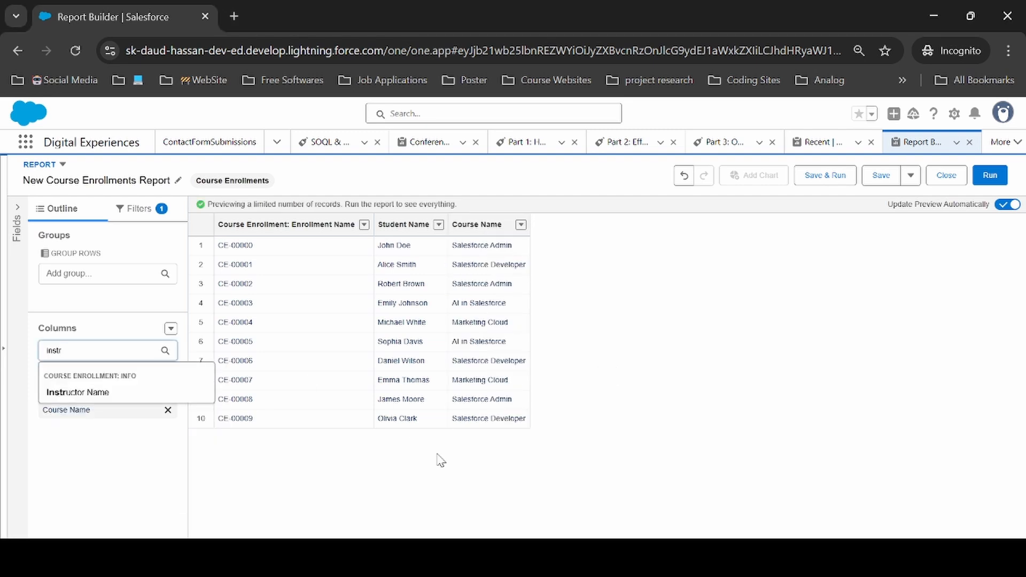
left_click(102, 393)
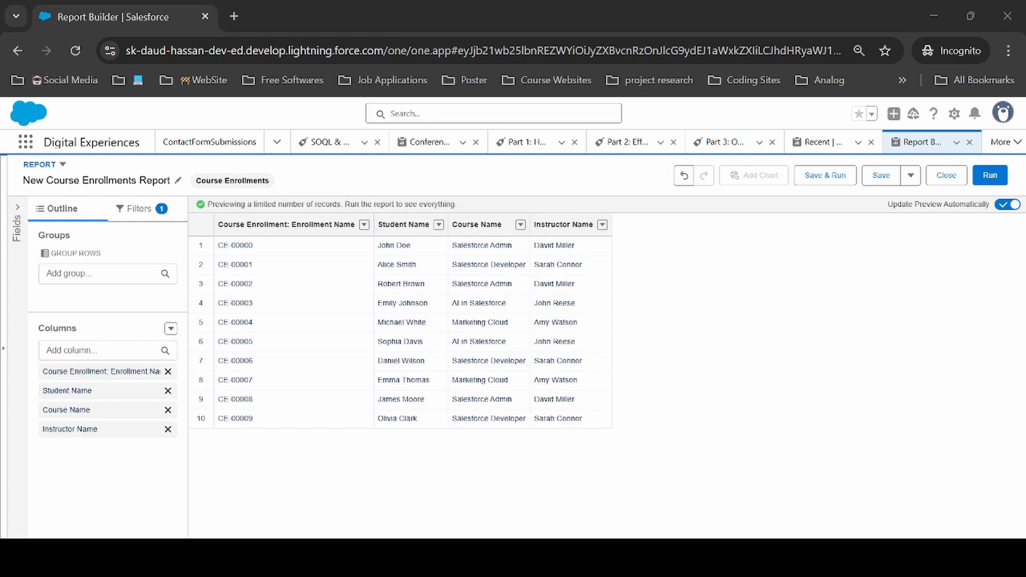
left_click(143, 353)
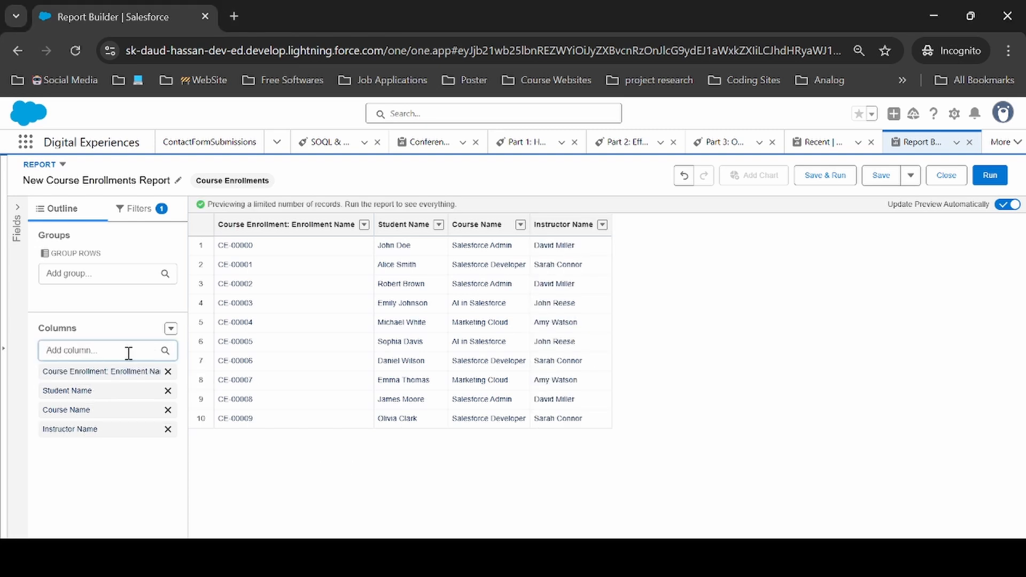
type("course fe")
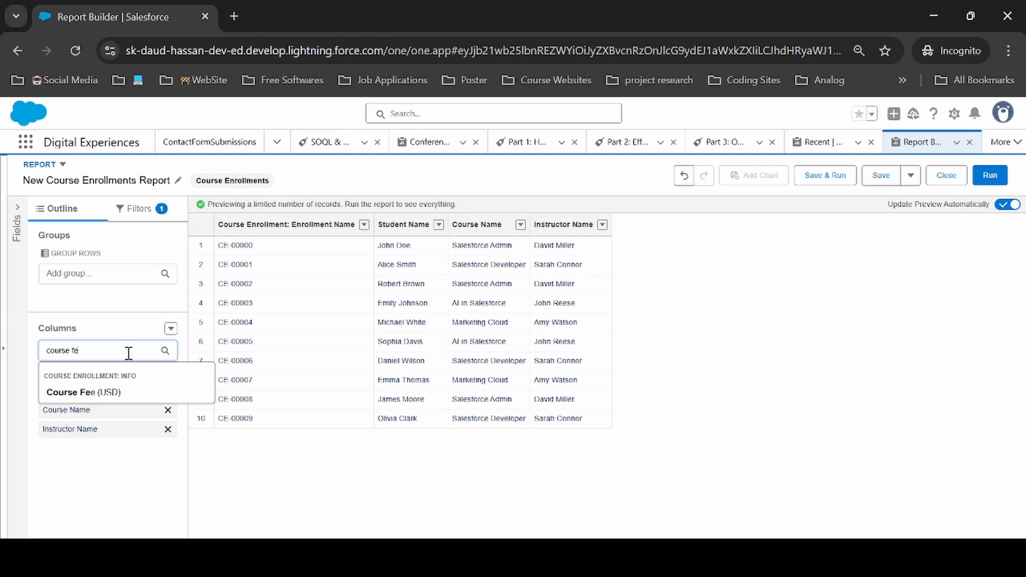
left_click(109, 392)
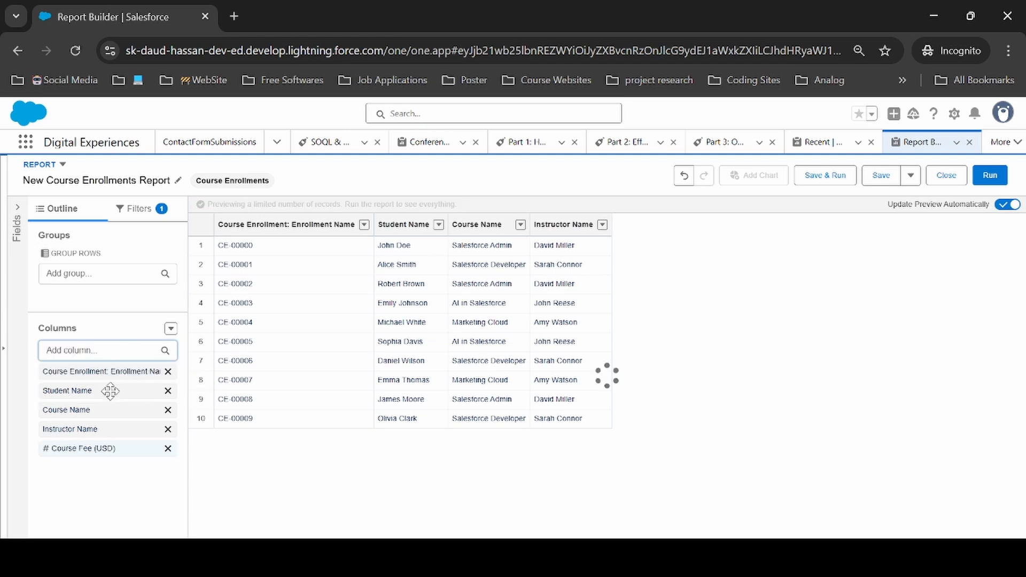
Step: Add the Payment Status column and remove the Course Enrollment: Enrollment Name column
key("alt+Tab")
left_click(80, 352)
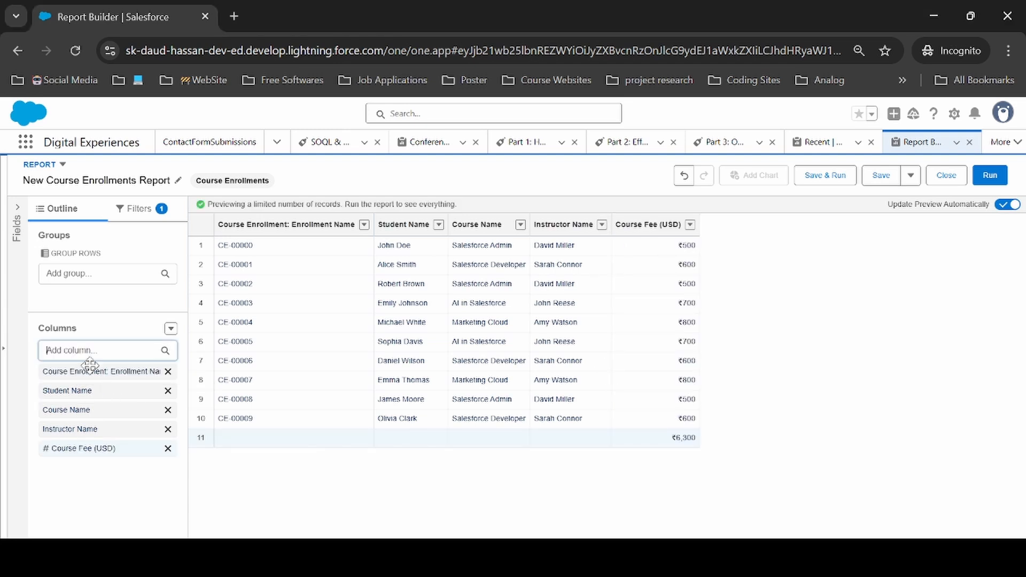
type("Payment")
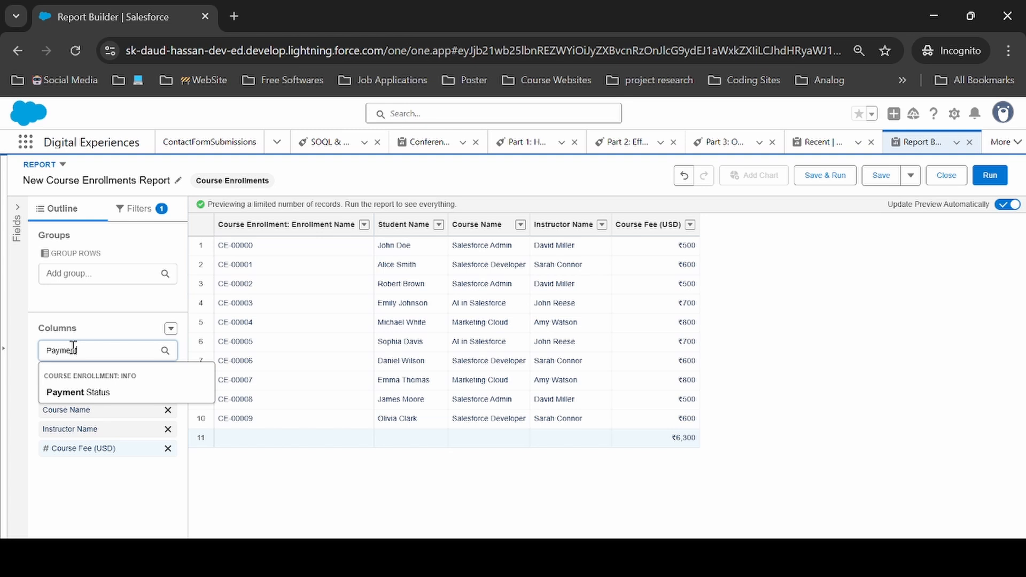
left_click(92, 393)
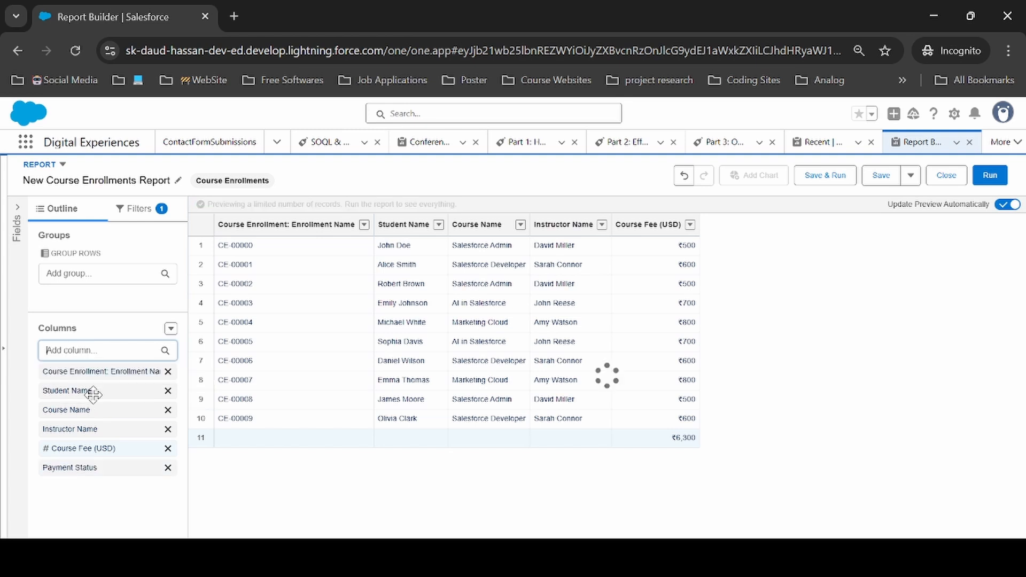
key("alt+Tab")
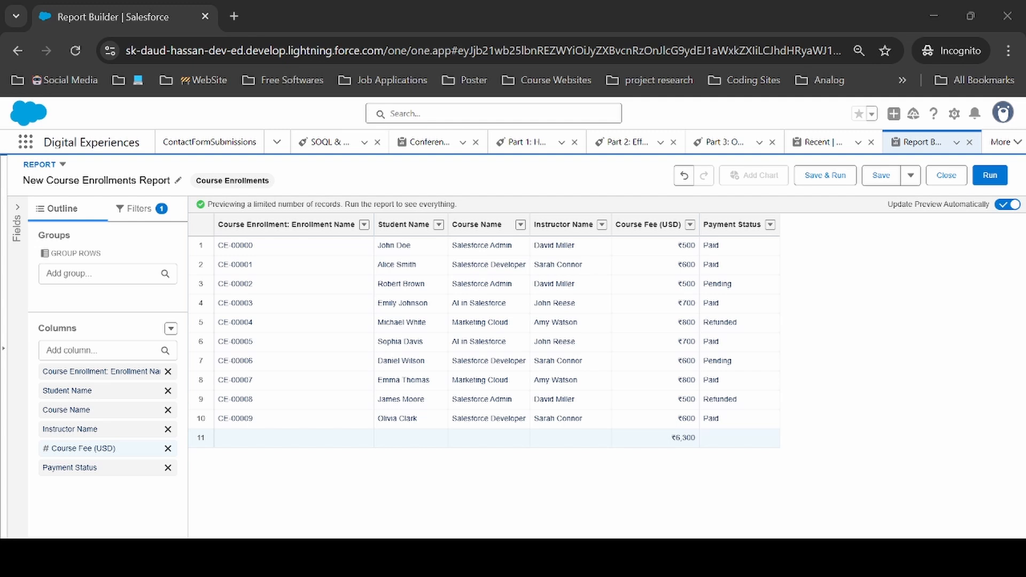
key("alt+Tab")
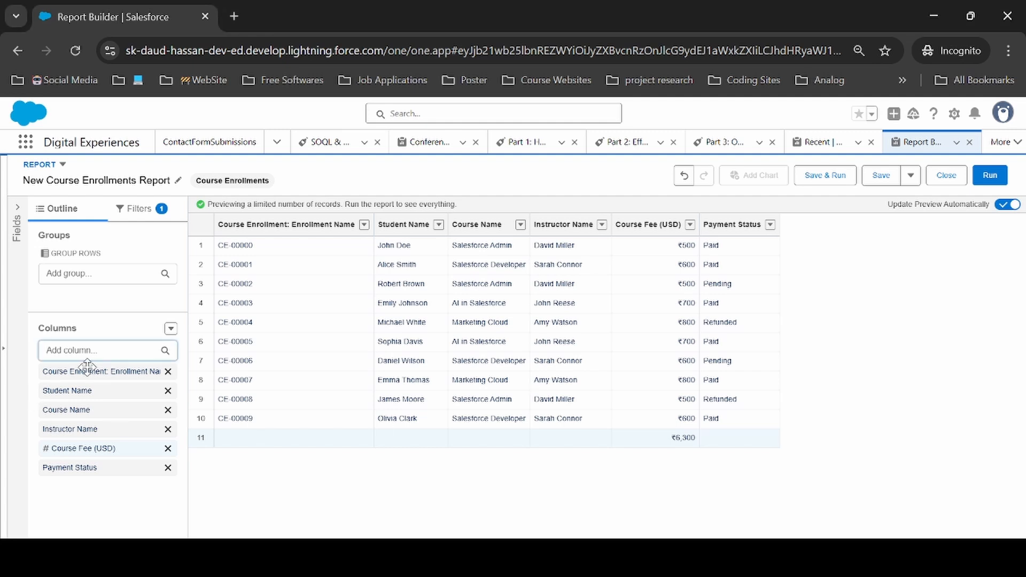
left_click(168, 372)
key("alt+Tab")
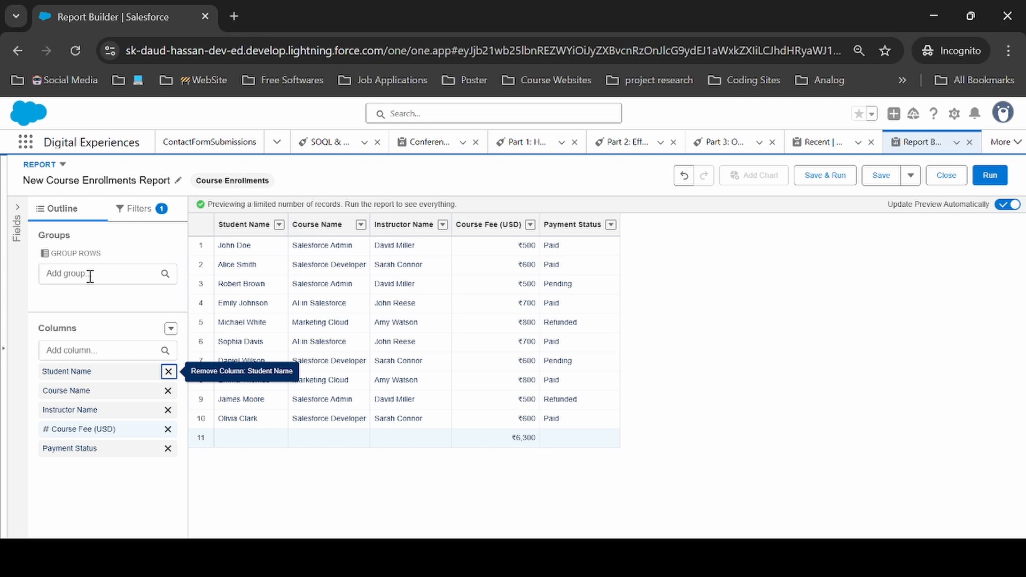
Step: Group the report rows by Course Name
left_click(90, 275)
type("Cour")
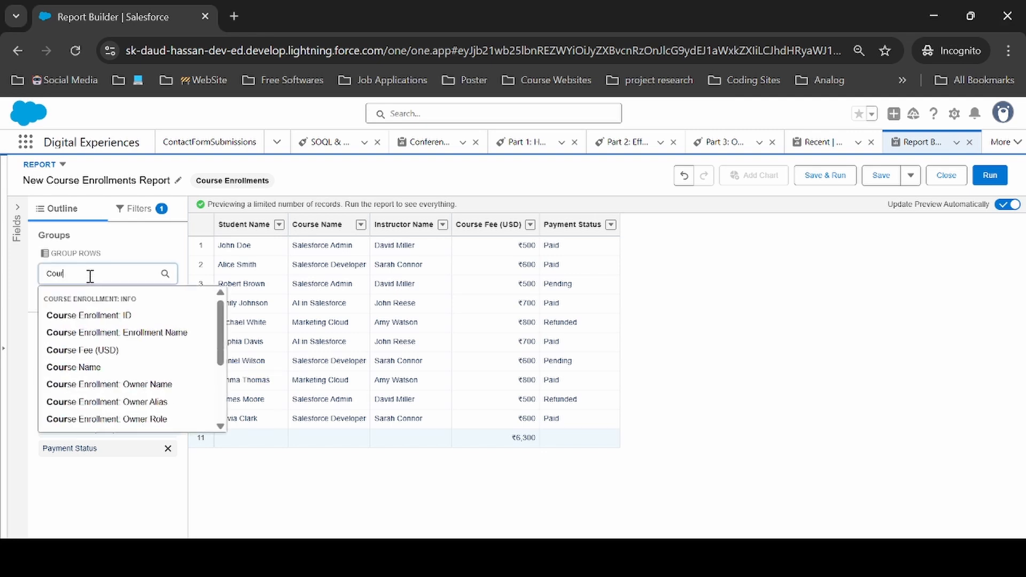
type("se nam")
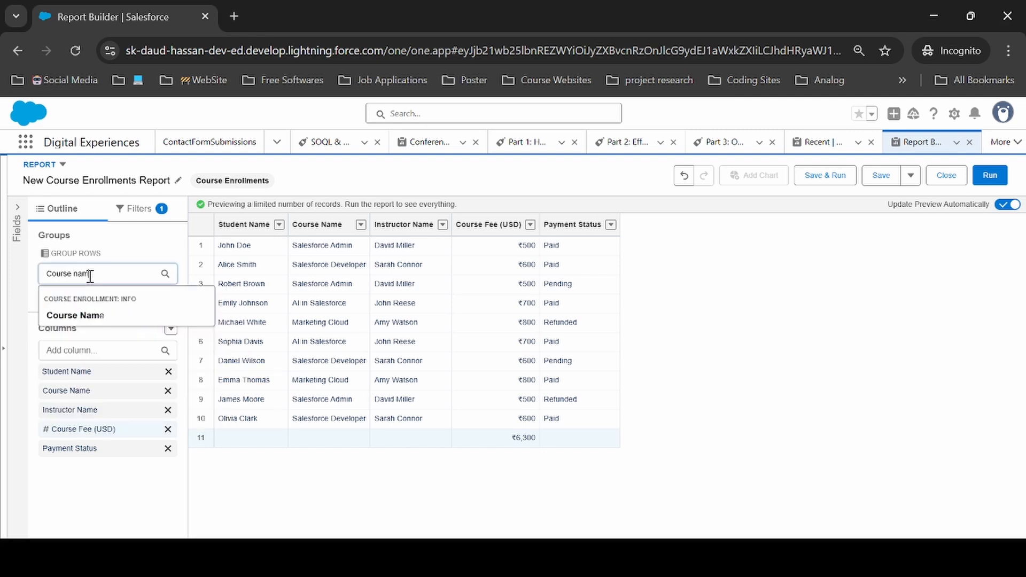
left_click(100, 315)
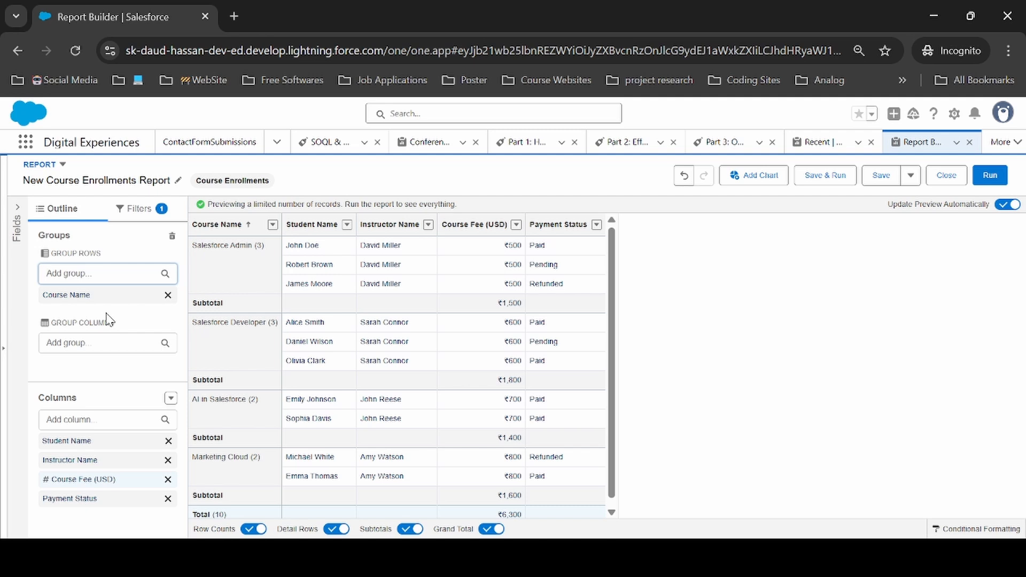
Step: Apply the Sum summary to the Course Fee (USD) column
scroll(322, 395, "down", 1)
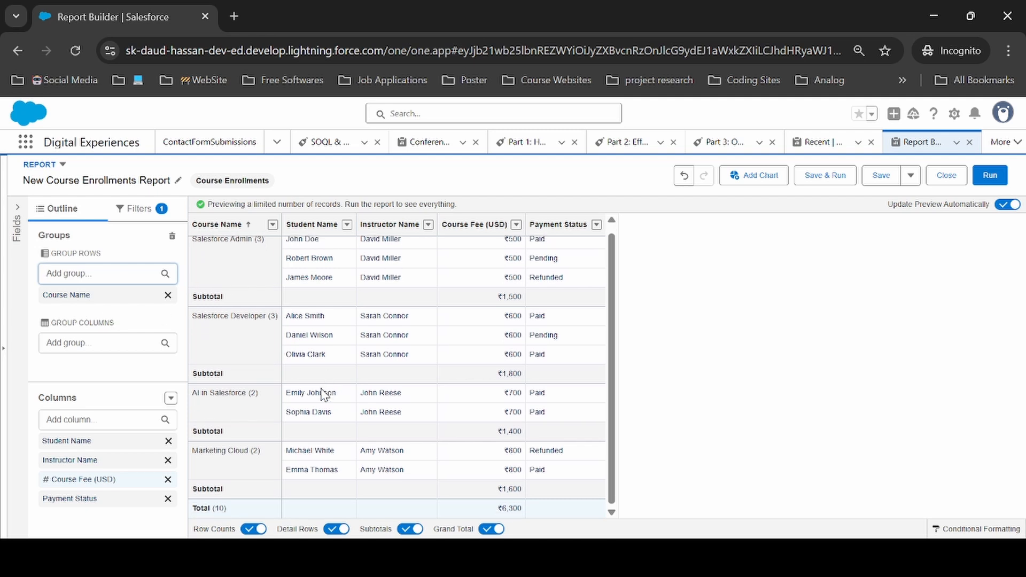
scroll(323, 395, "up", 1)
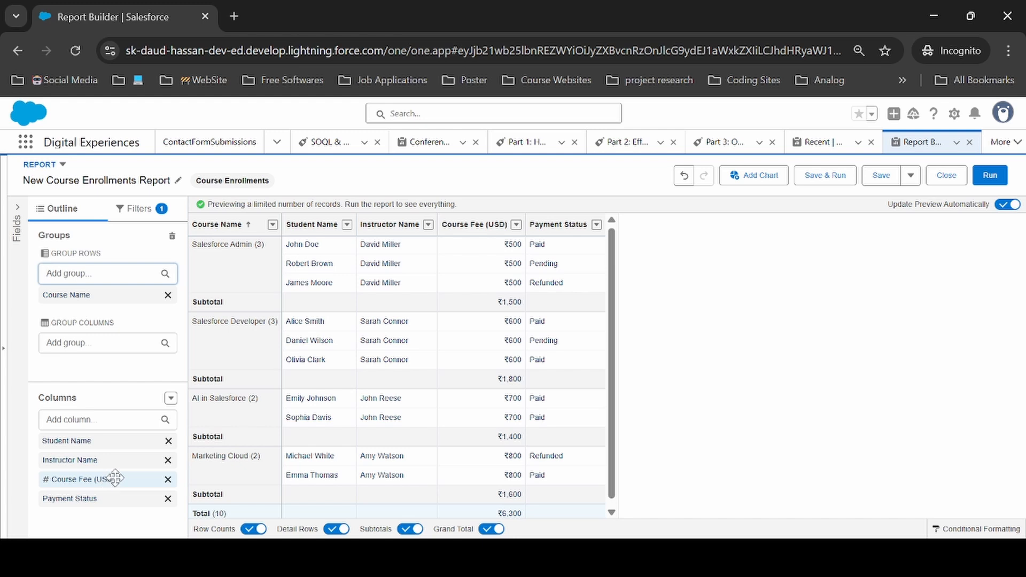
left_click(115, 479)
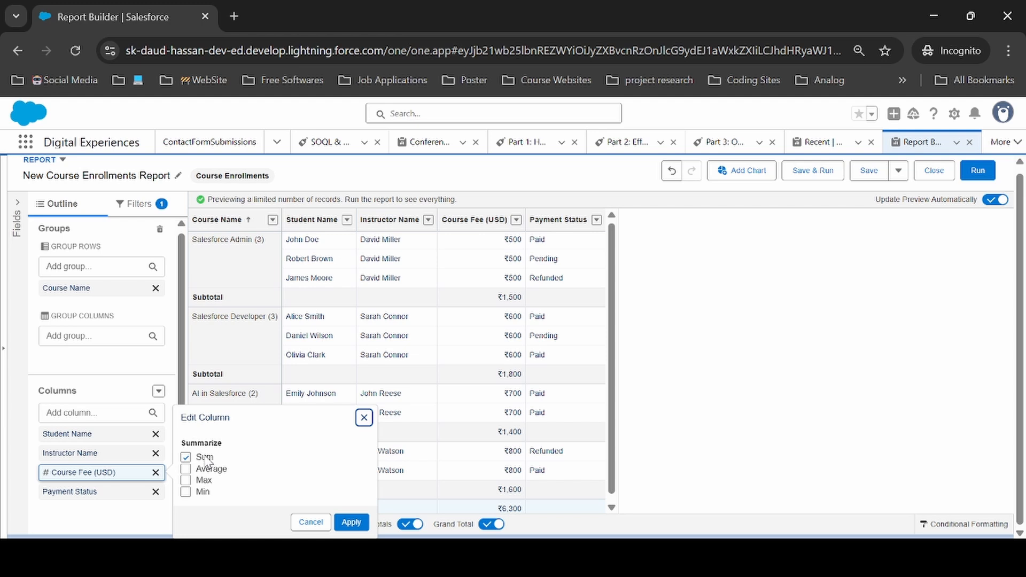
left_click(351, 523)
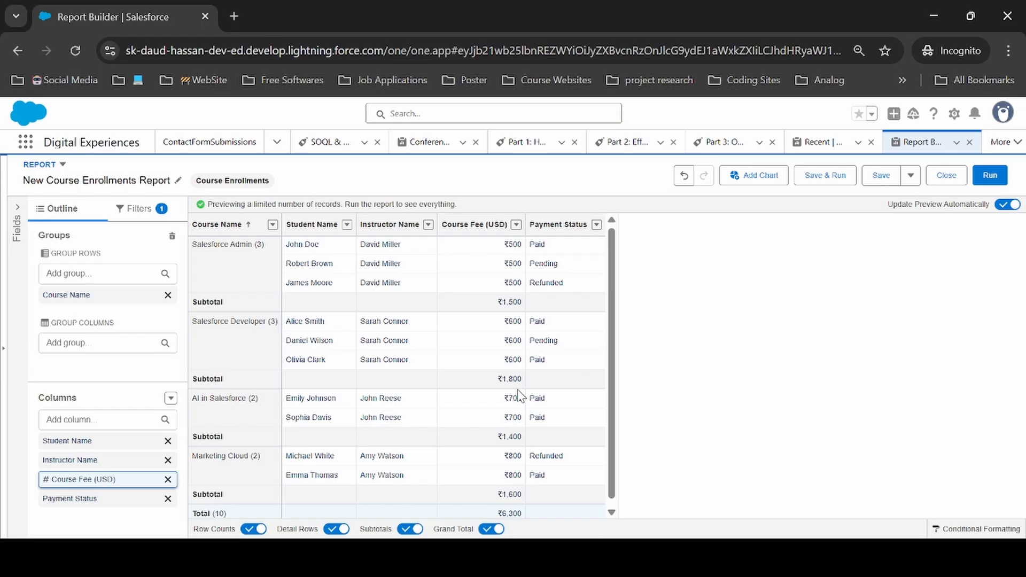
Step: Change the report's Show Me filter to All course enrollments and apply it
left_click(134, 214)
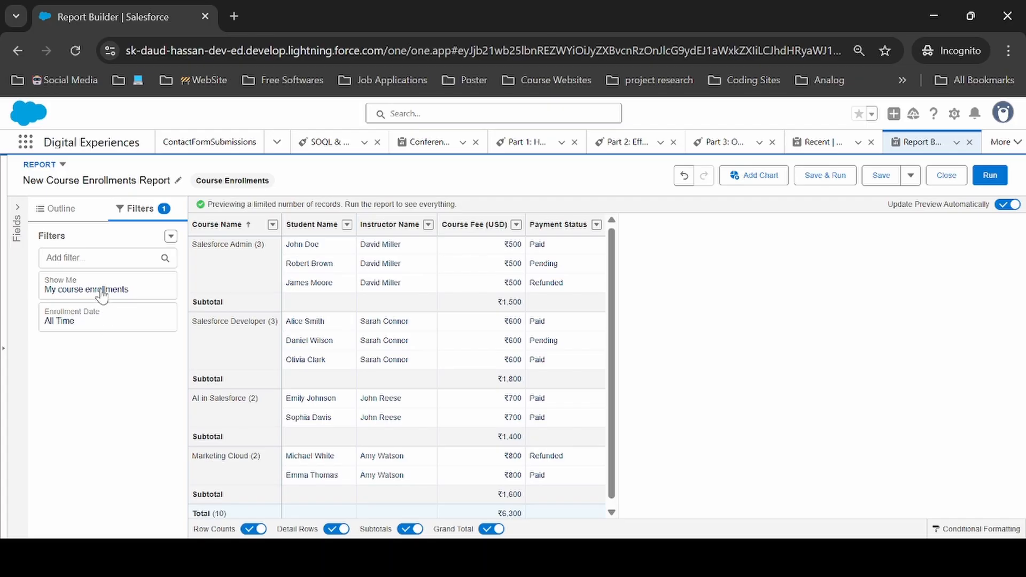
left_click(100, 299)
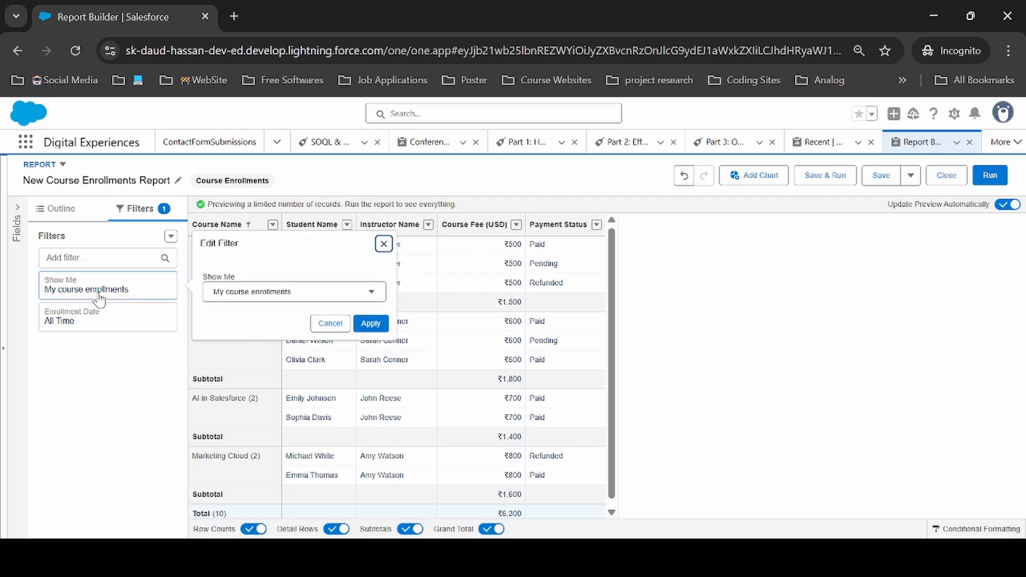
left_click(241, 293)
left_click(262, 360)
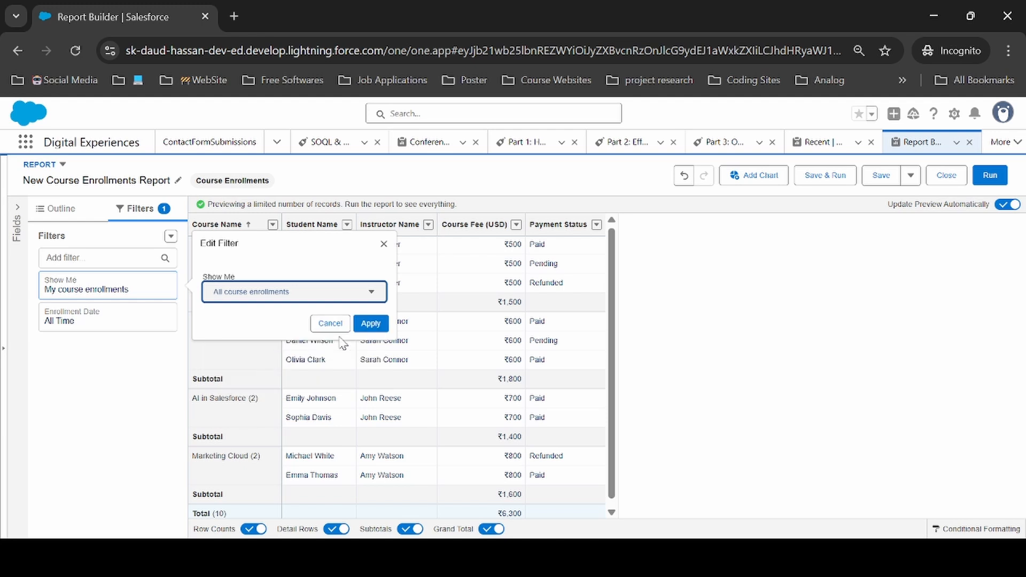
left_click(372, 323)
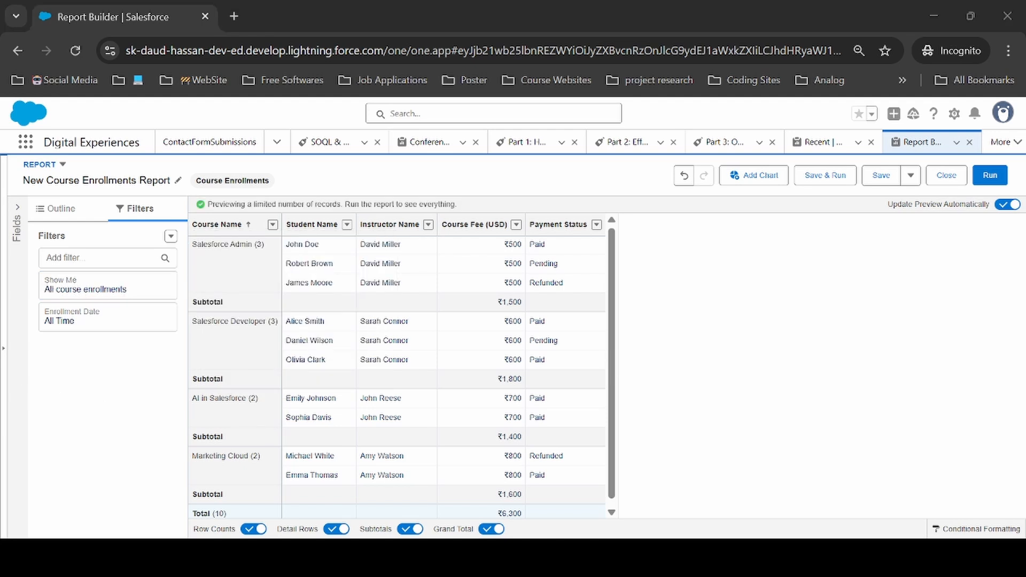
Step: Add a report filter where Status equals Completed
left_click(100, 258)
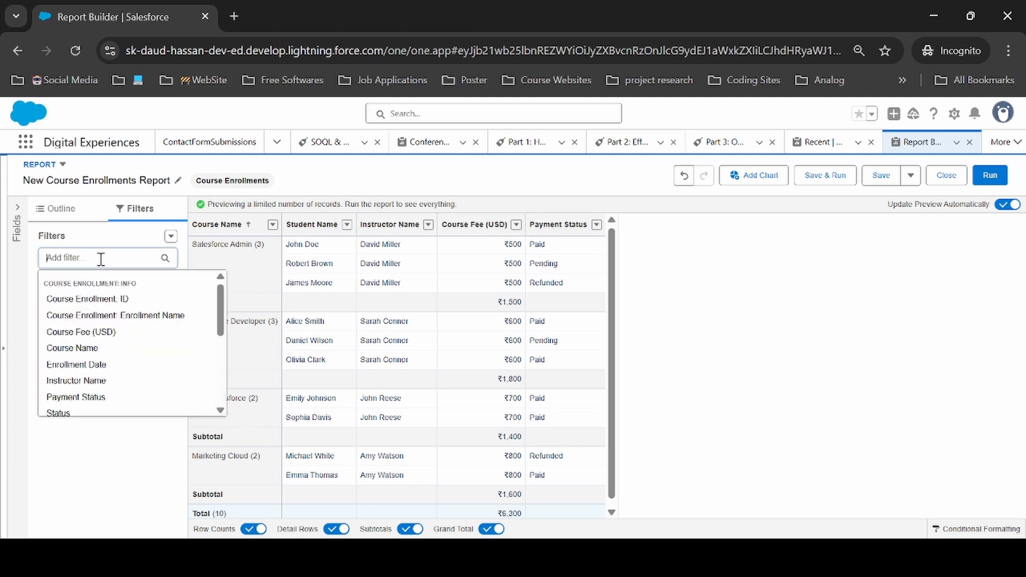
type("status")
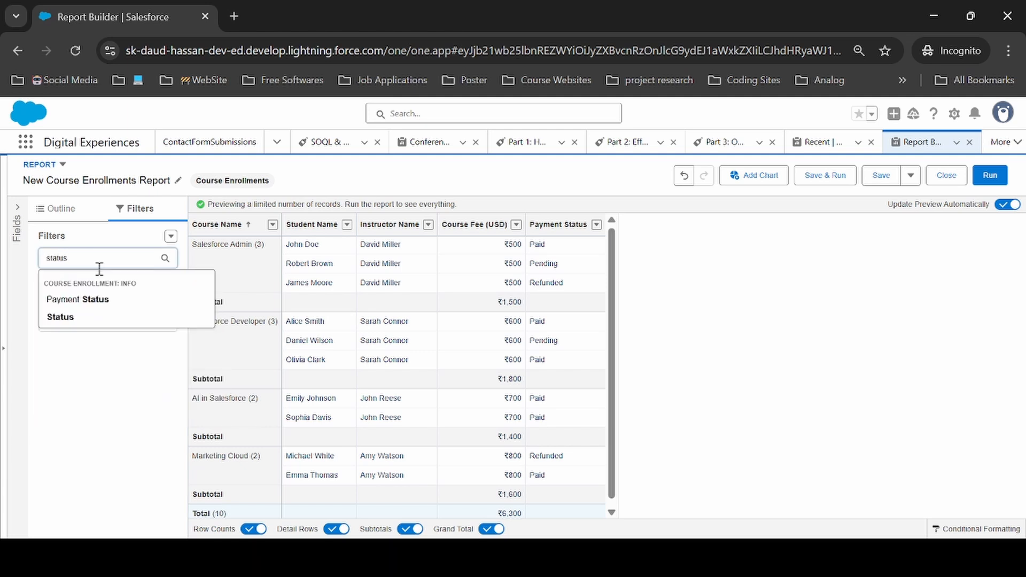
left_click(93, 318)
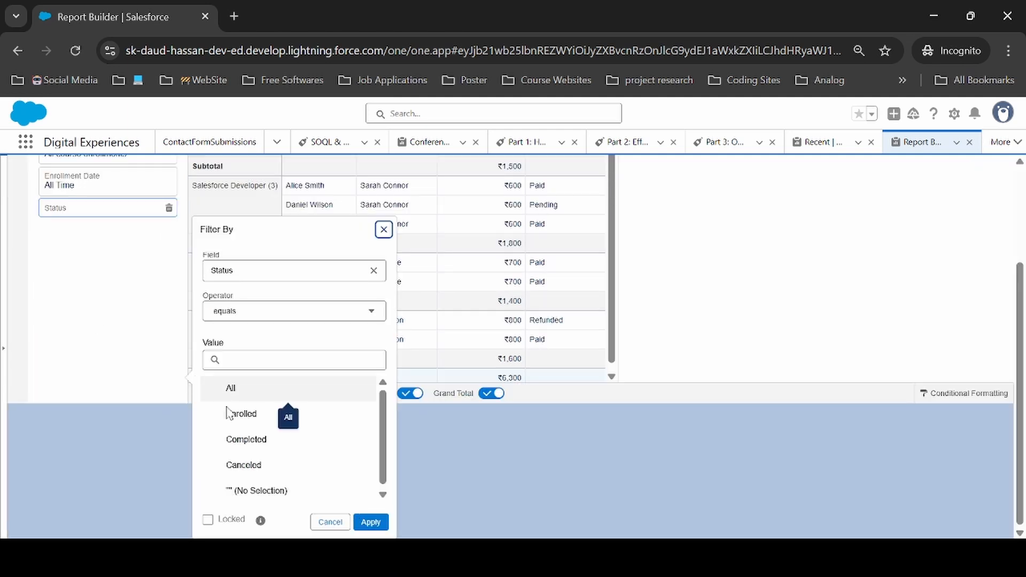
left_click(247, 448)
left_click(376, 528)
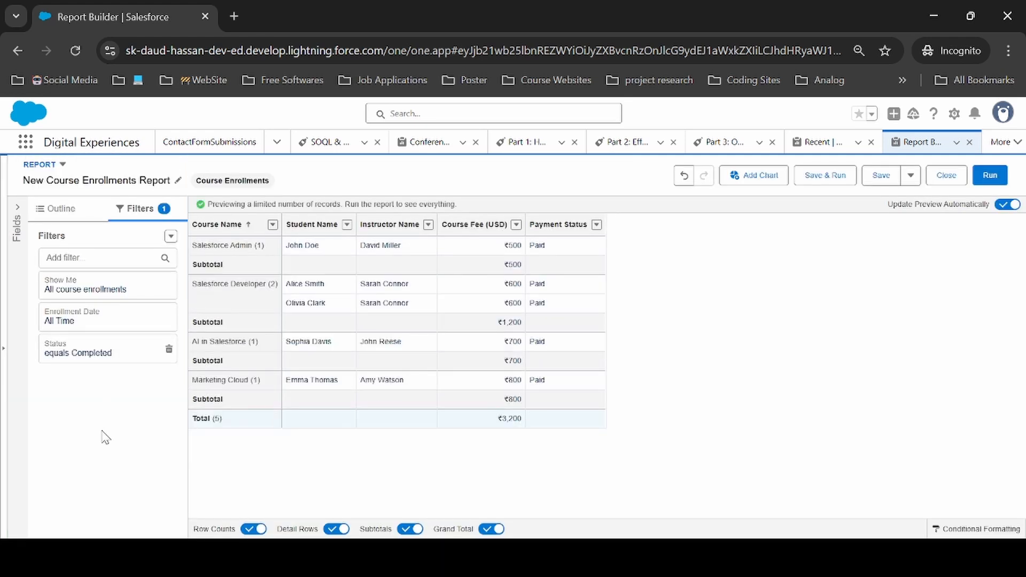
key("alt+Tab")
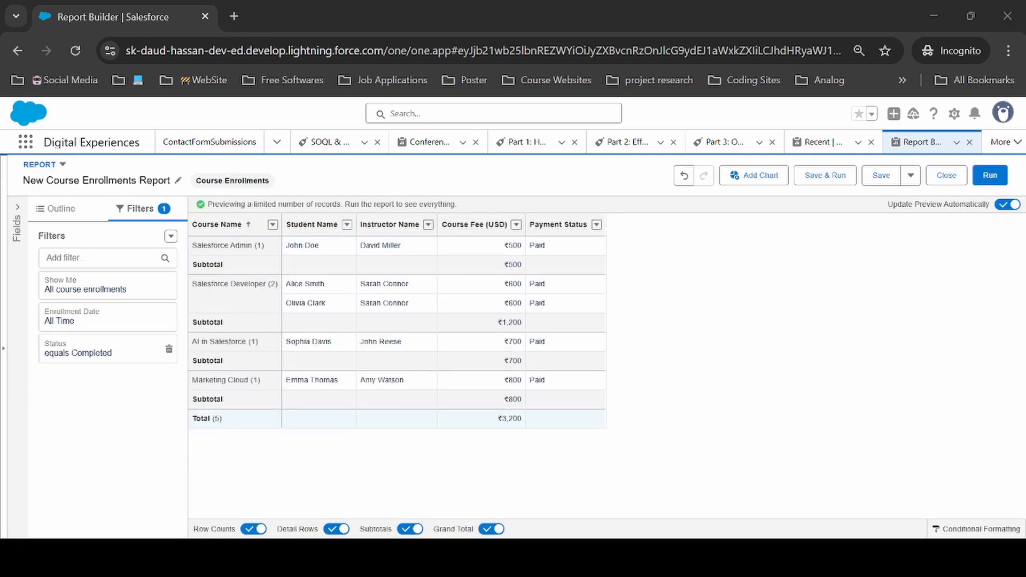
key("alt+Tab")
key("alt+Tab")
key("alt+Tab")
Step: Add a report filter where Payment Status equals Paid
left_click(84, 258)
type("pa")
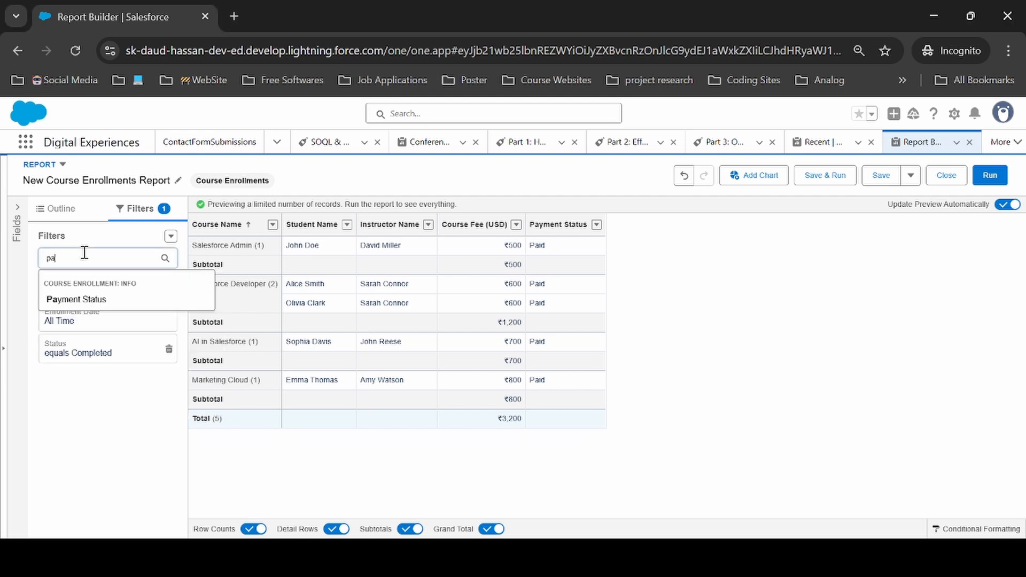
type("yment")
left_click(86, 300)
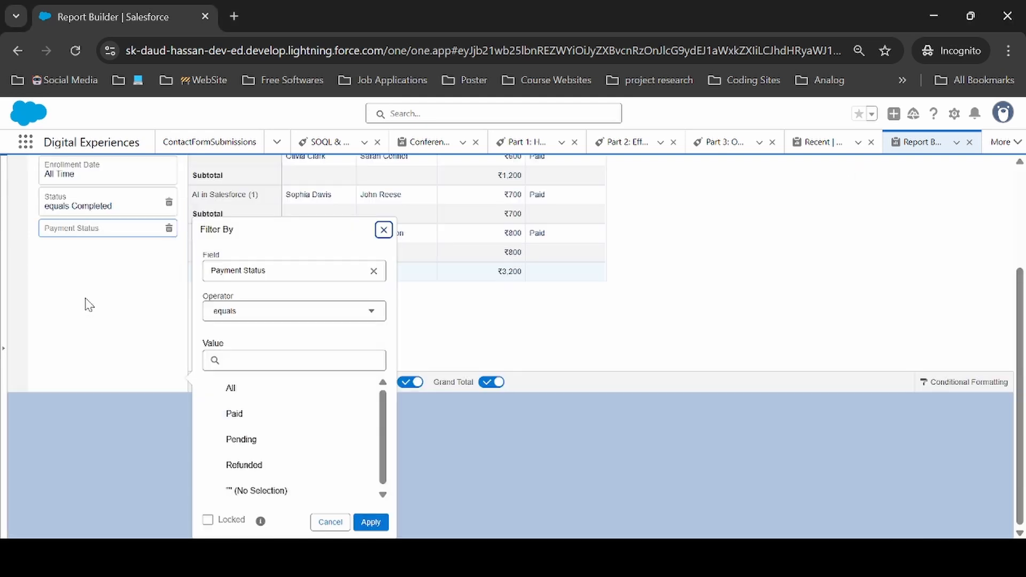
left_click(258, 420)
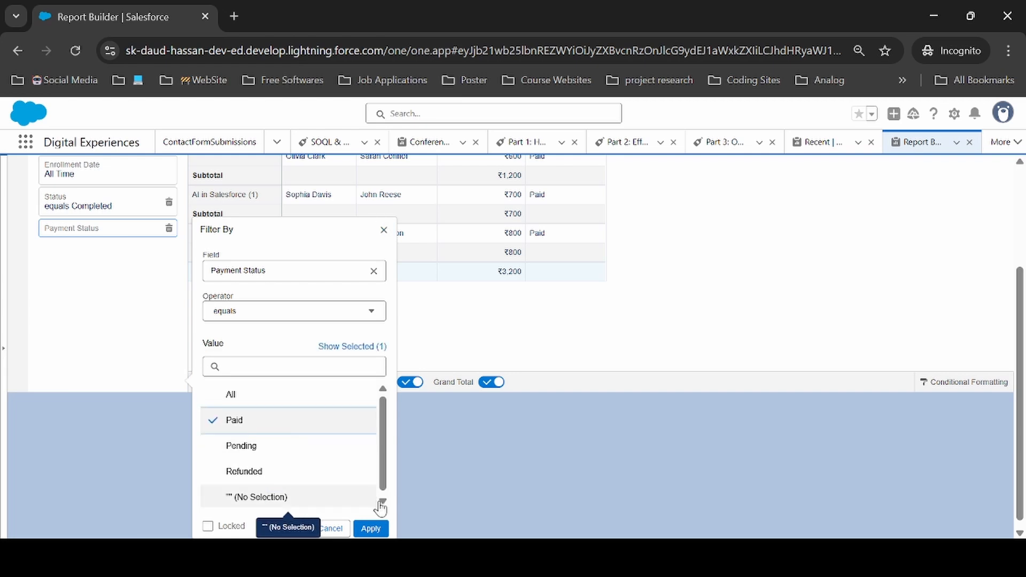
left_click(371, 528)
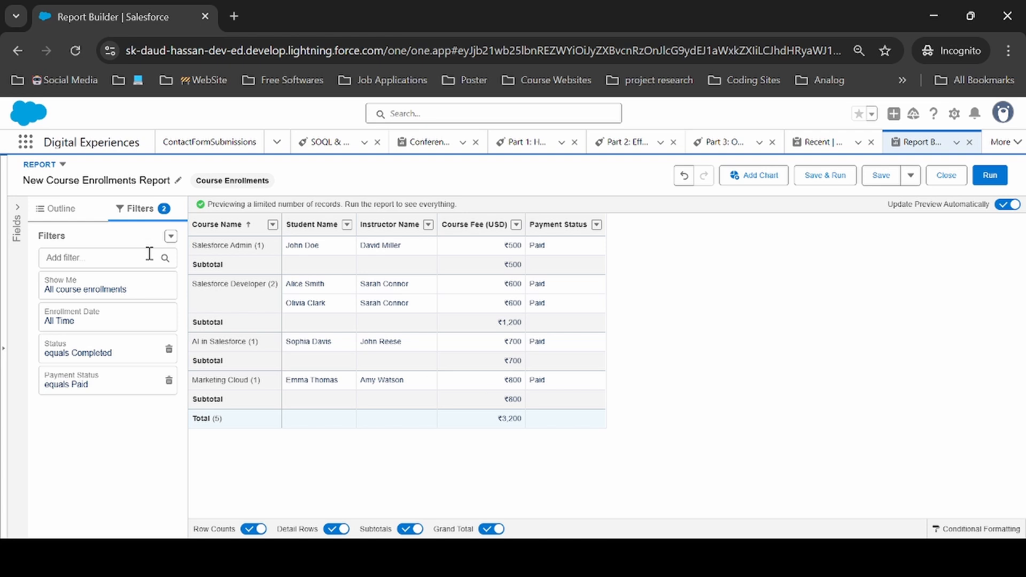
Step: Start a new Enrollment Date filter and set its operator to less than
left_click(117, 262)
type("Fnrollment")
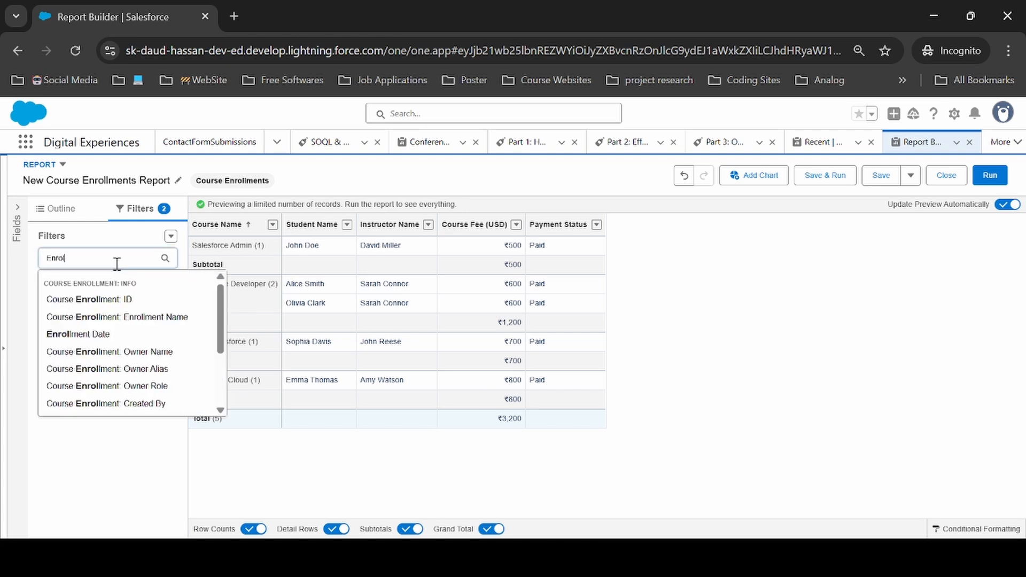
type(" Da")
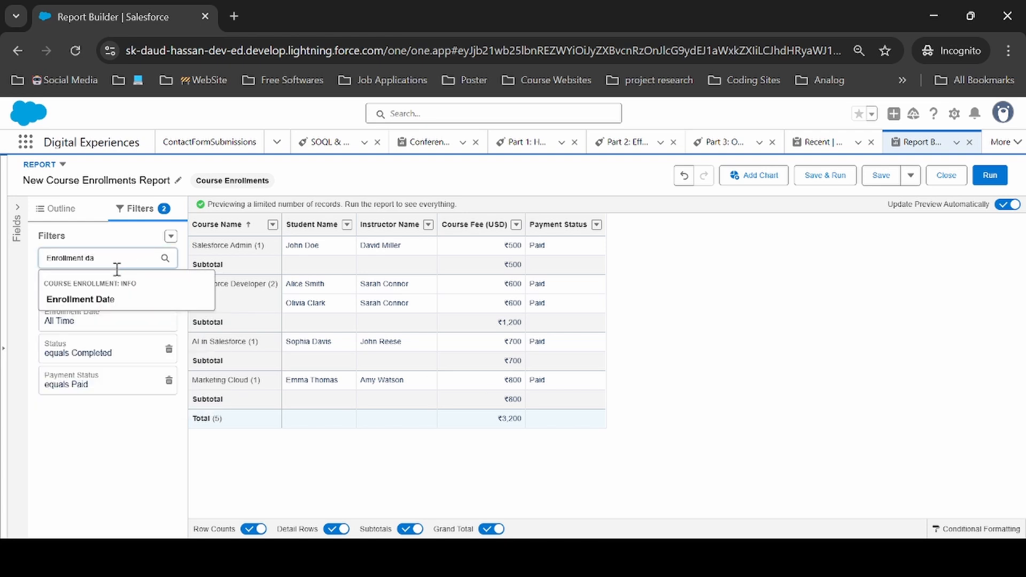
left_click(116, 297)
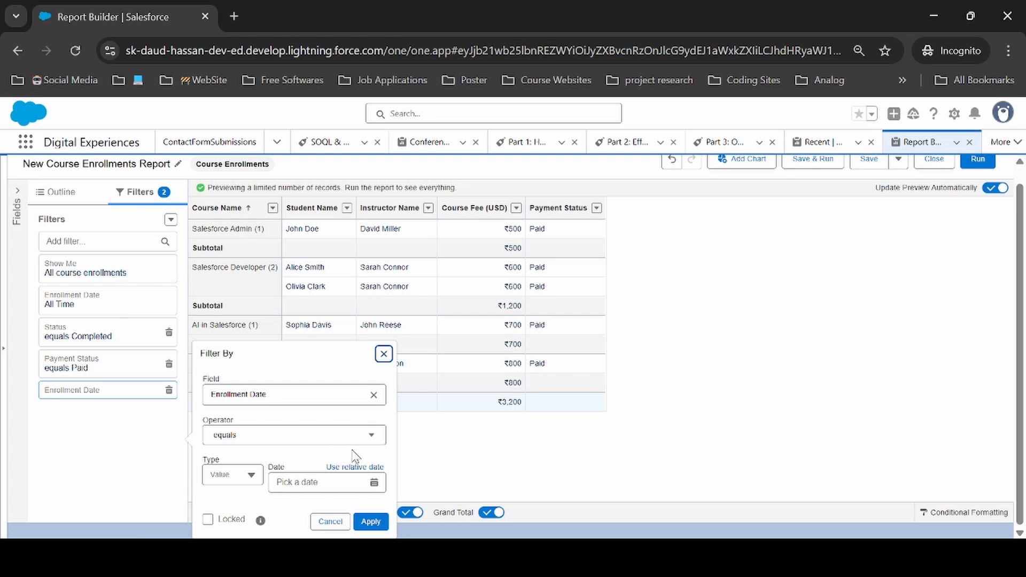
left_click(481, 558)
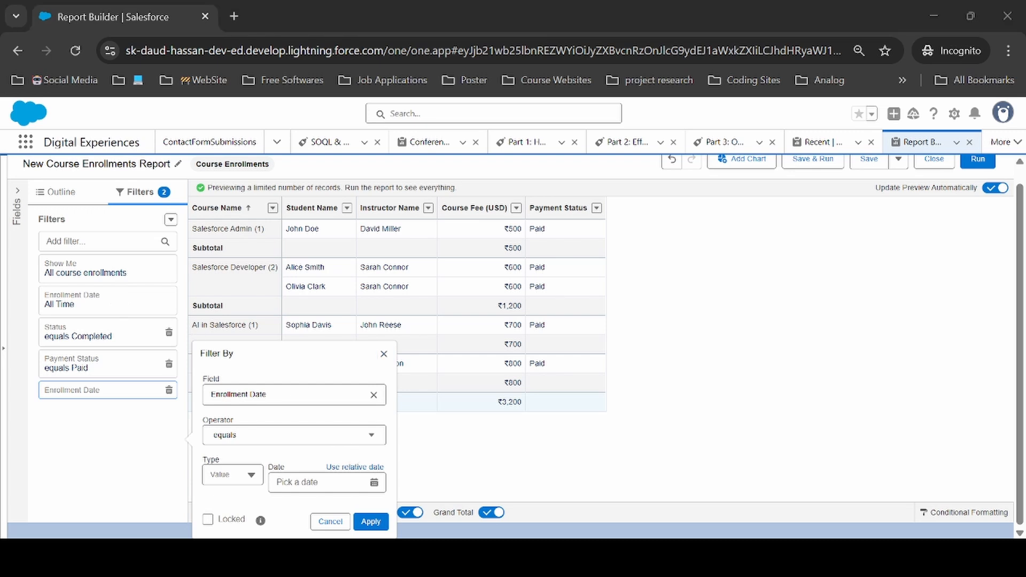
key("alt+Tab")
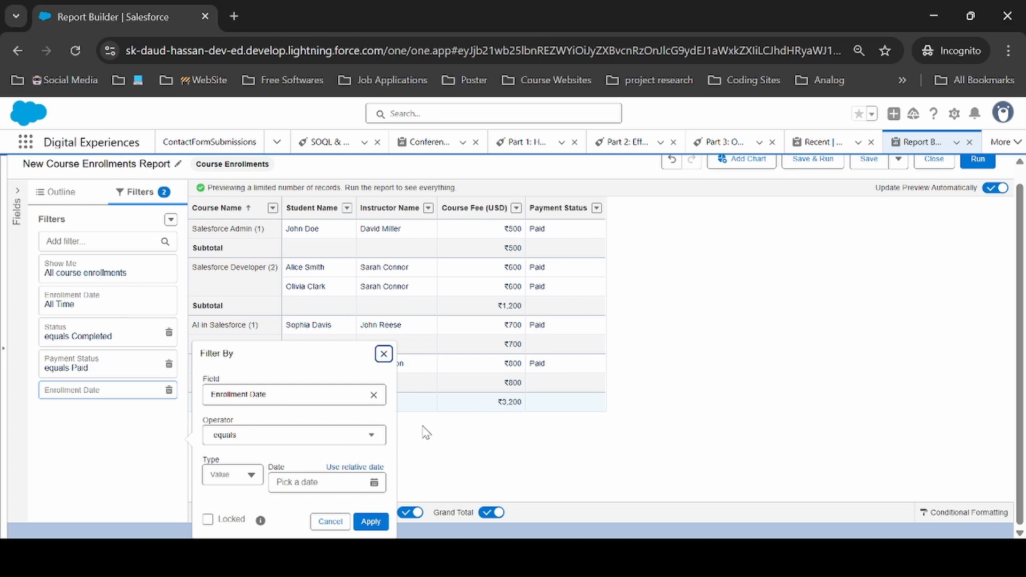
left_click(325, 438)
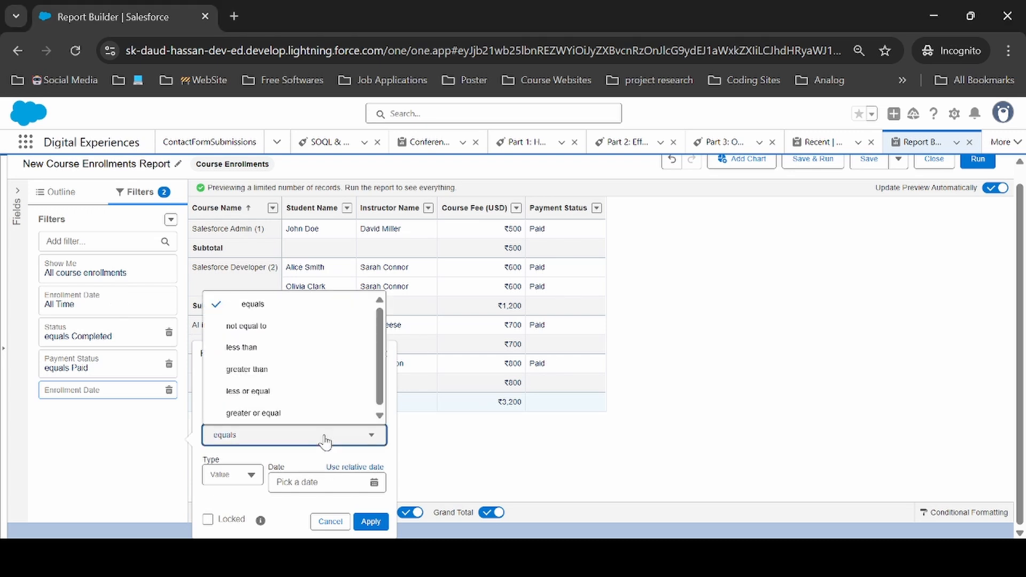
left_click(267, 350)
Step: Set the Enrollment Date filter's date to 01/09/2024 (1 September 2024) and apply the filter
left_click(328, 483)
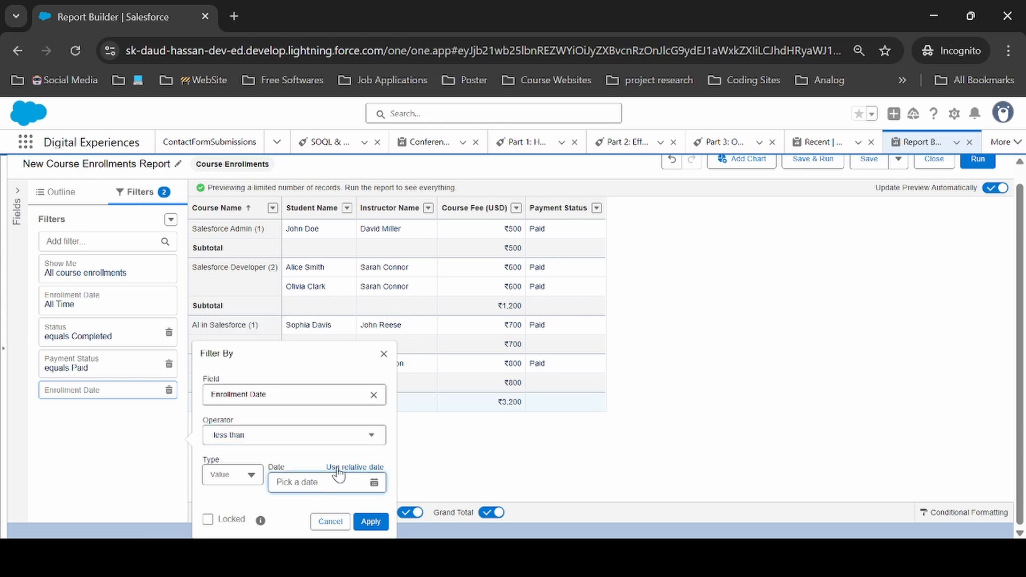
left_click(374, 483)
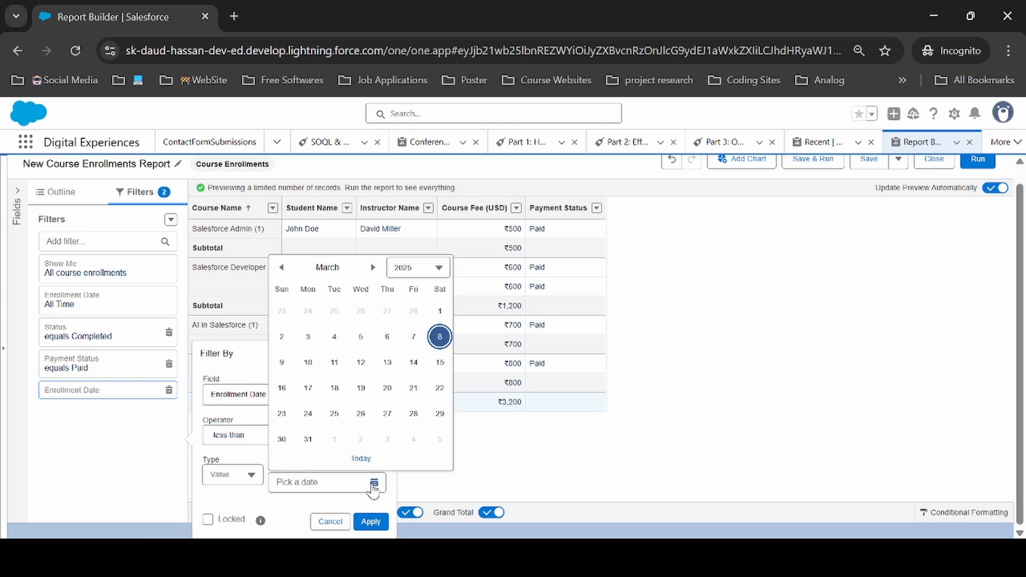
left_click(283, 268)
left_click(283, 269)
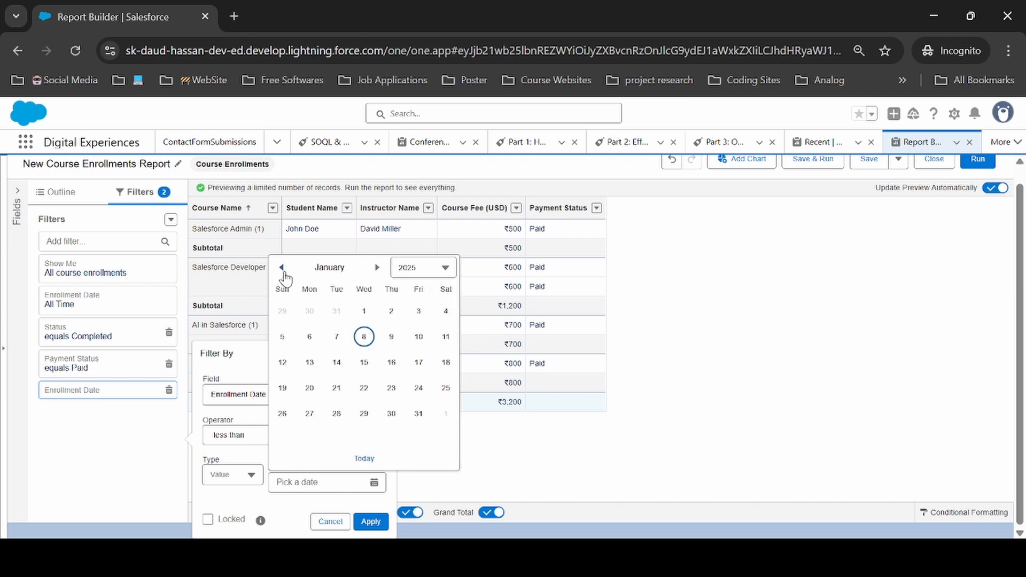
left_click(282, 269)
left_click(282, 269)
left_click(283, 269)
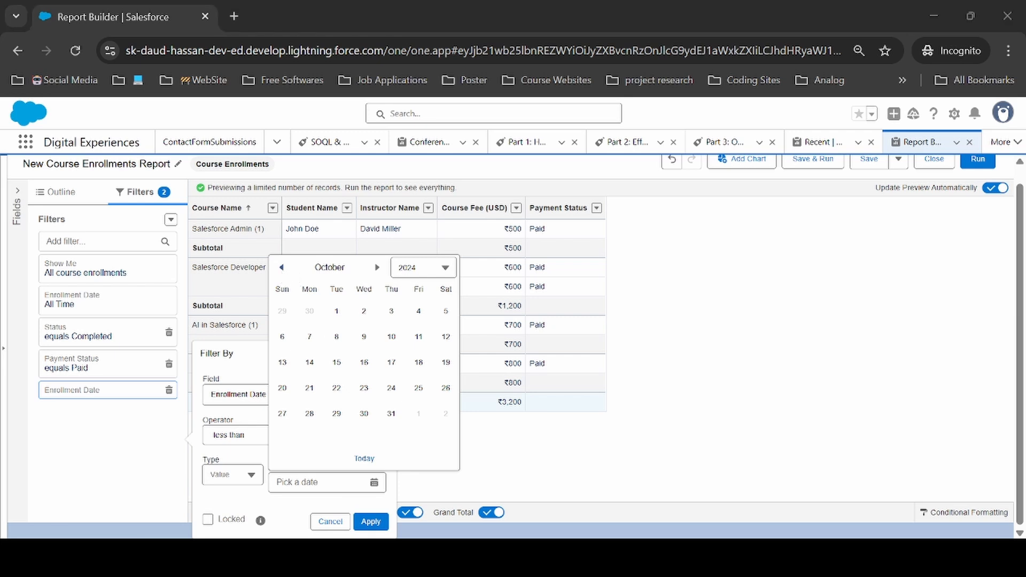
left_click(282, 267)
left_click(284, 311)
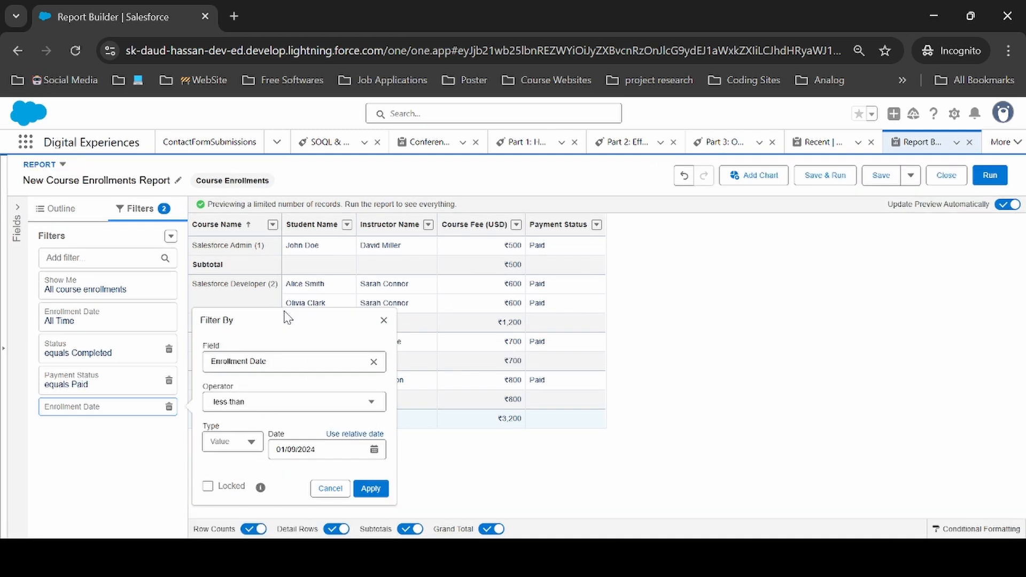
left_click(371, 489)
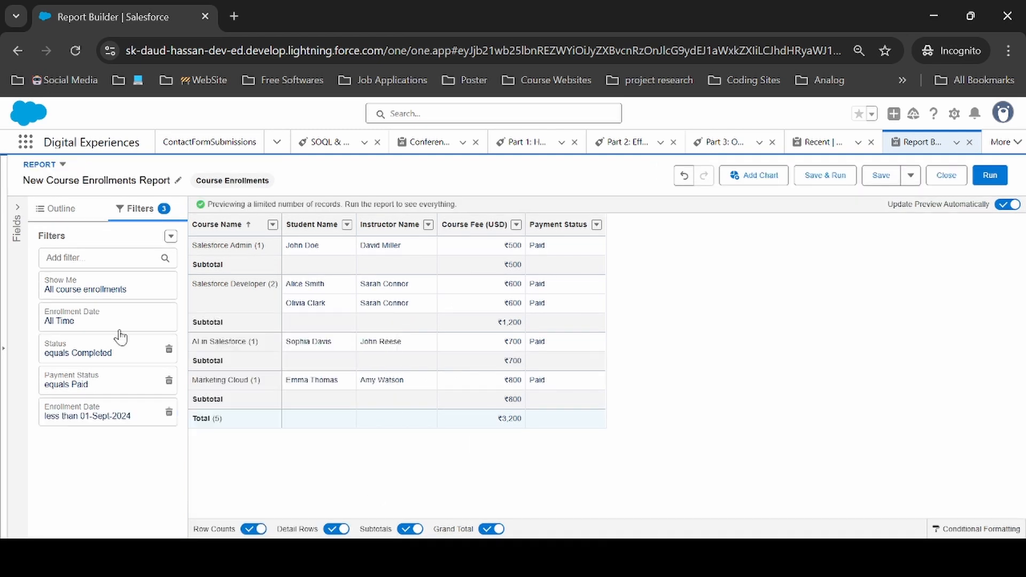
Step: Add the Enrollment Date column to the report
left_click(71, 215)
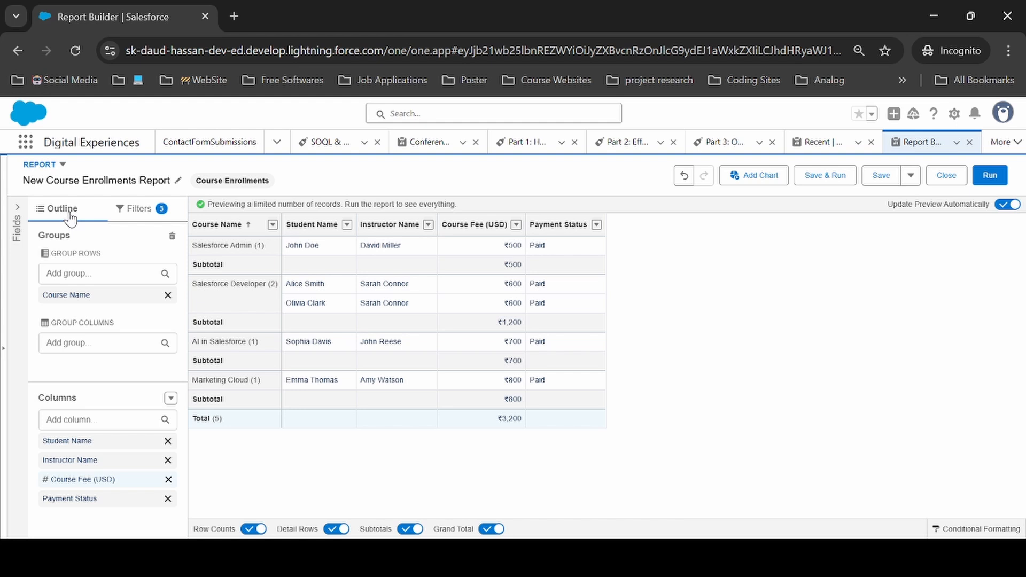
left_click(92, 420)
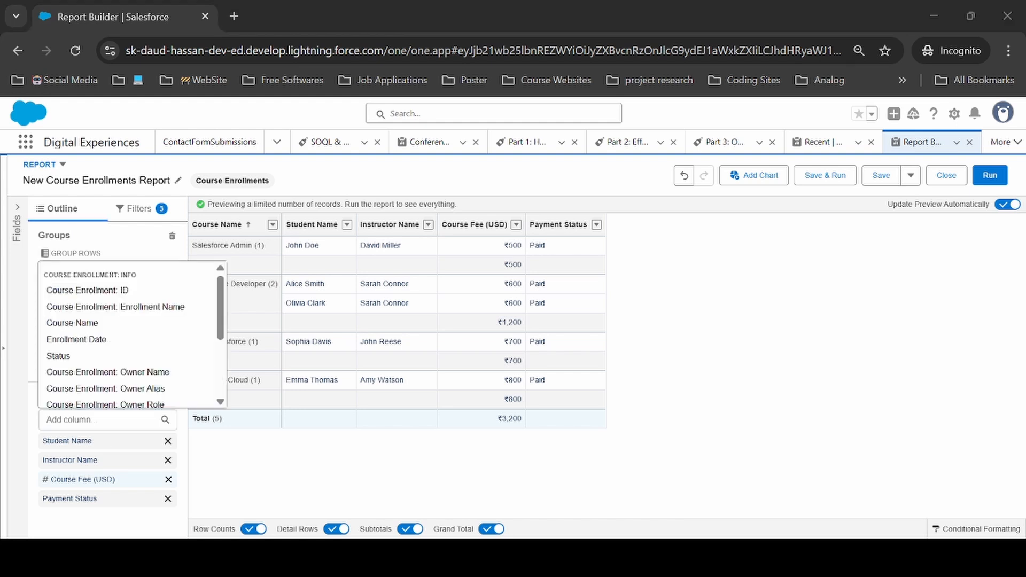
left_click(508, 411)
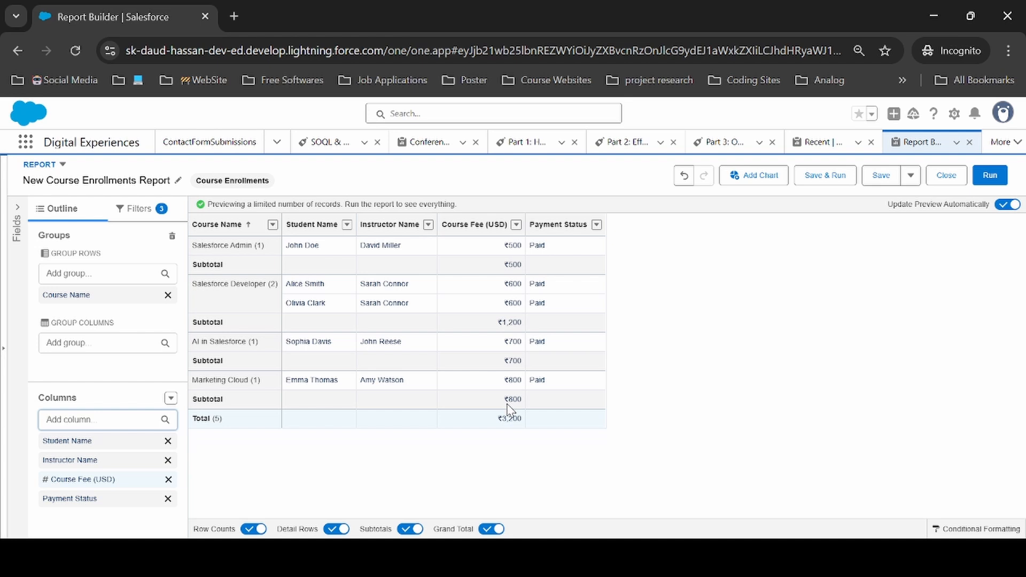
type("enrolmen")
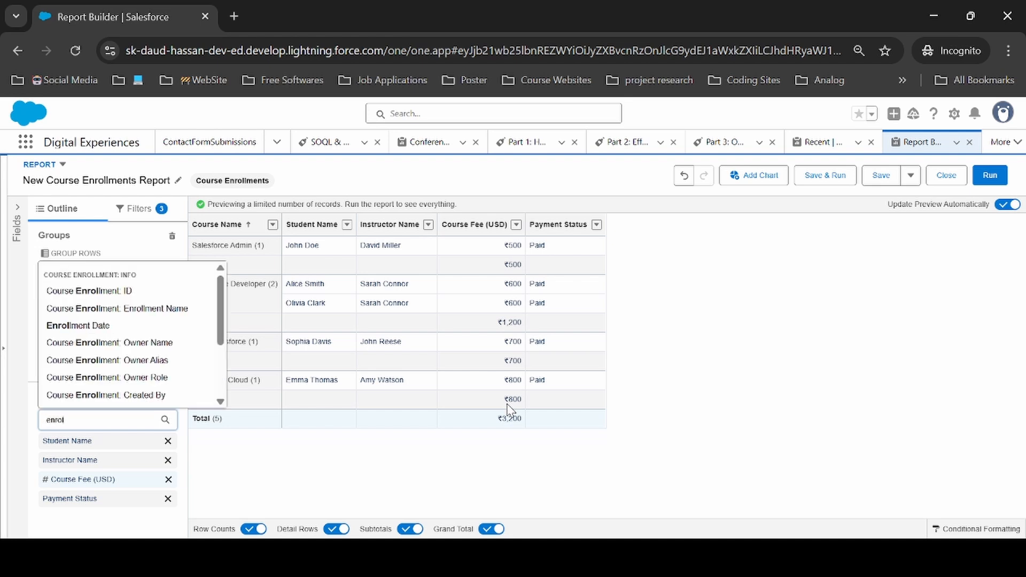
key("BackSpace")
key("BackSpace")
key("BackSpace")
type("lment da")
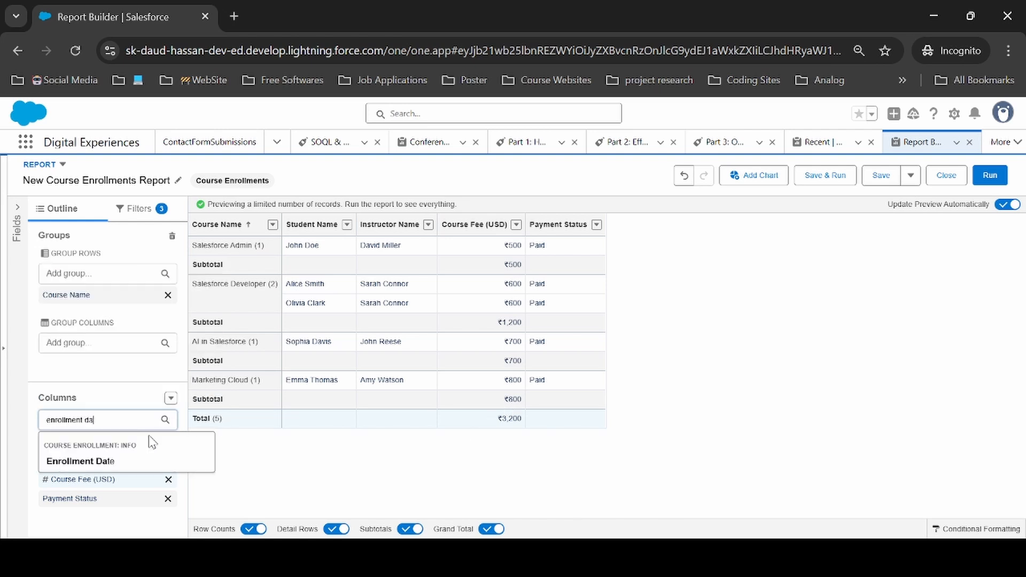
left_click(86, 461)
key("alt+Tab")
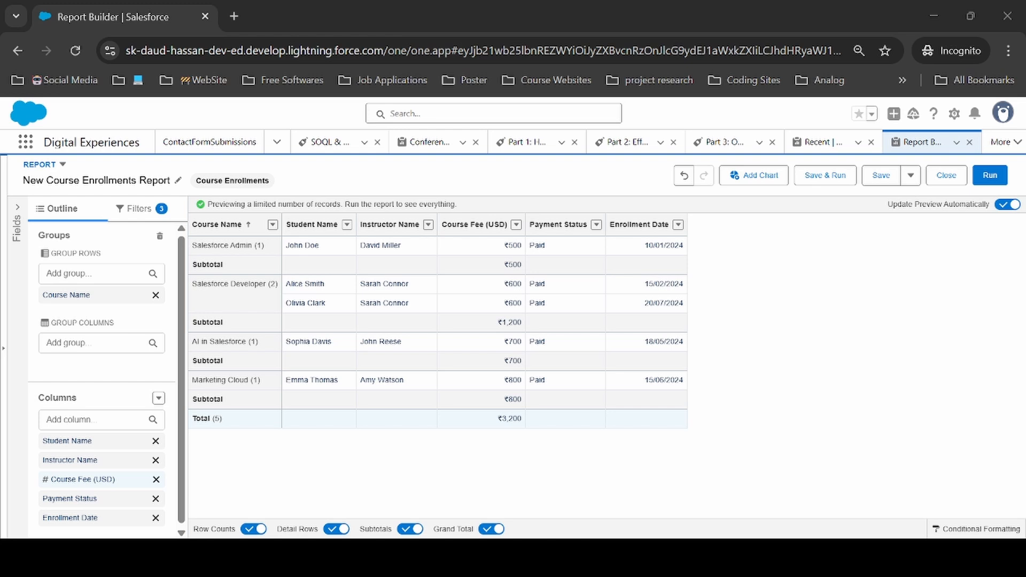
key("alt+Tab")
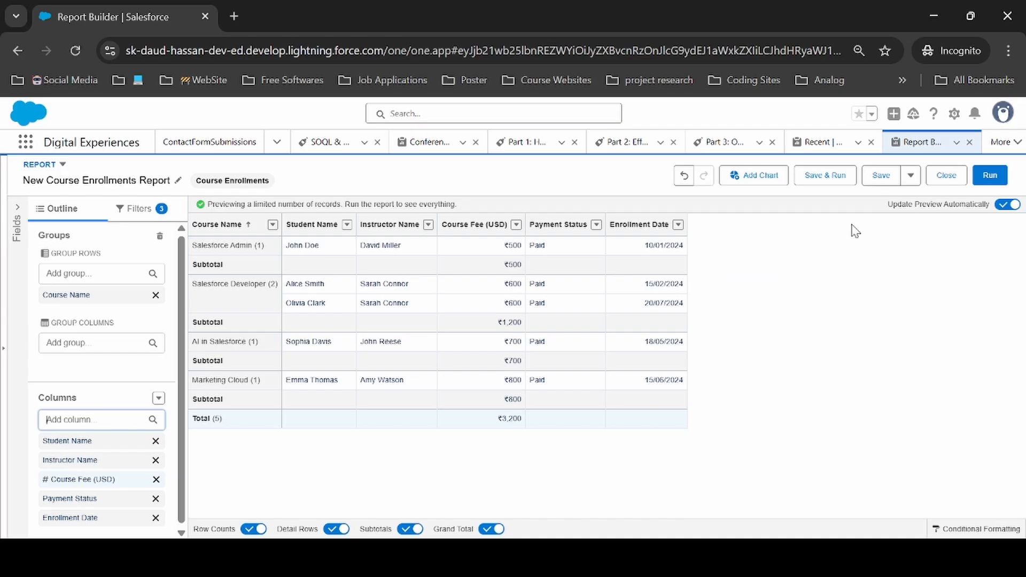
Step: Add a chart to the report and display it as a Column chart
left_click(758, 187)
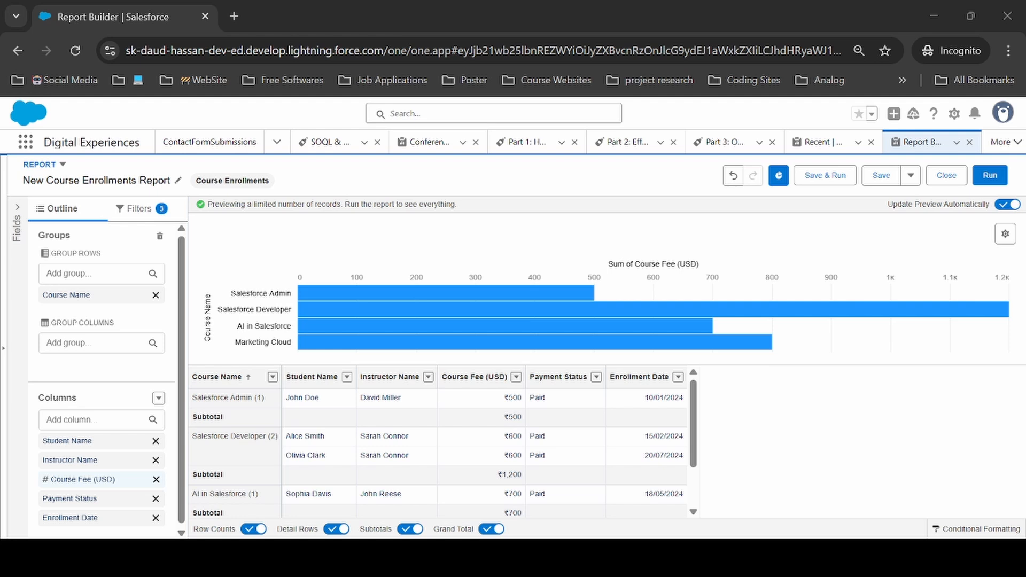
left_click(1008, 237)
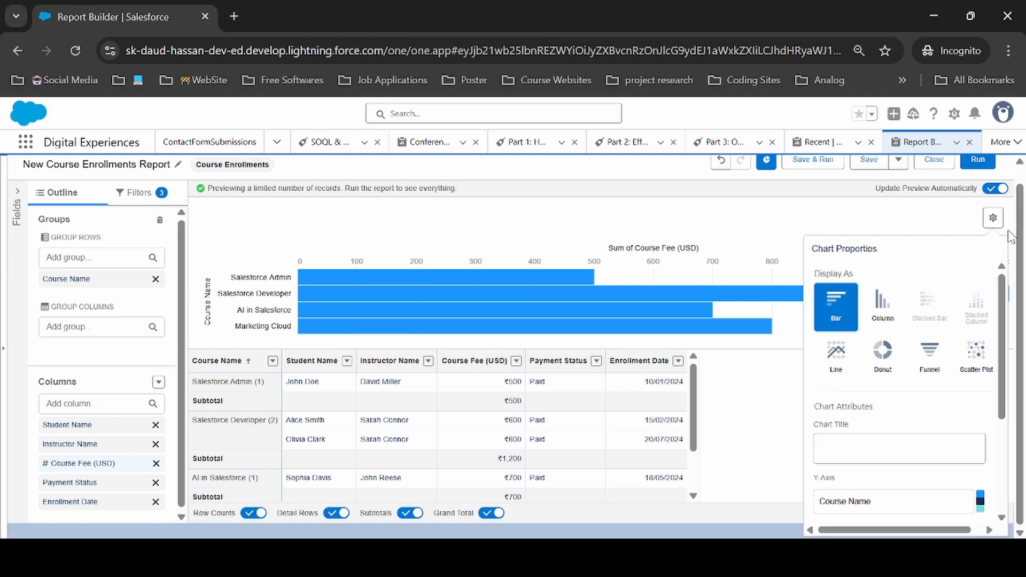
left_click(881, 317)
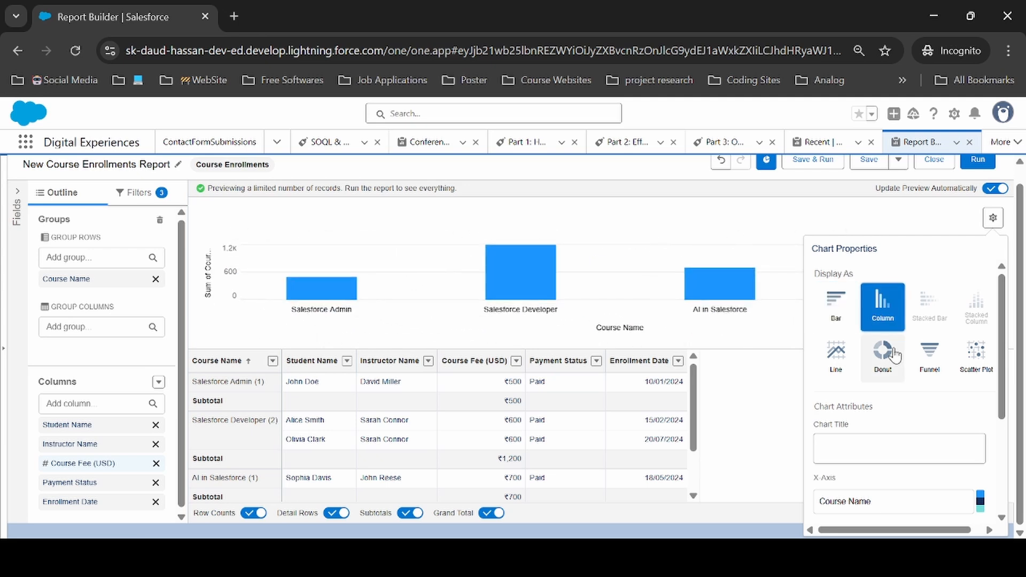
Step: Try the Donut chart type, and display the report chart as a Bar chart instead
left_click(896, 368)
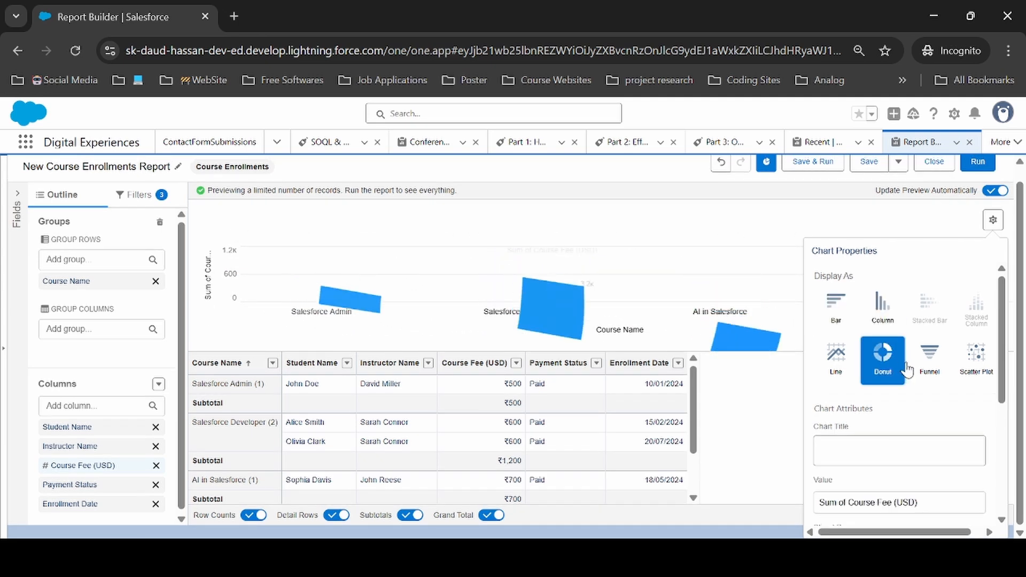
left_click(822, 315)
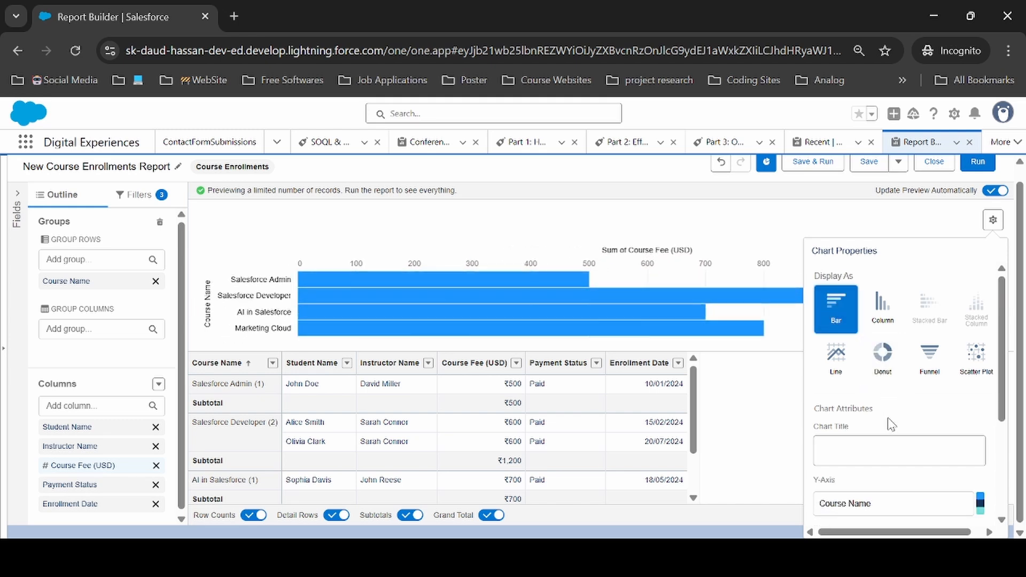
Step: Set the chart title to "Course Name Vs Reveneu" and close the chart properties
scroll(890, 425, "down", 3)
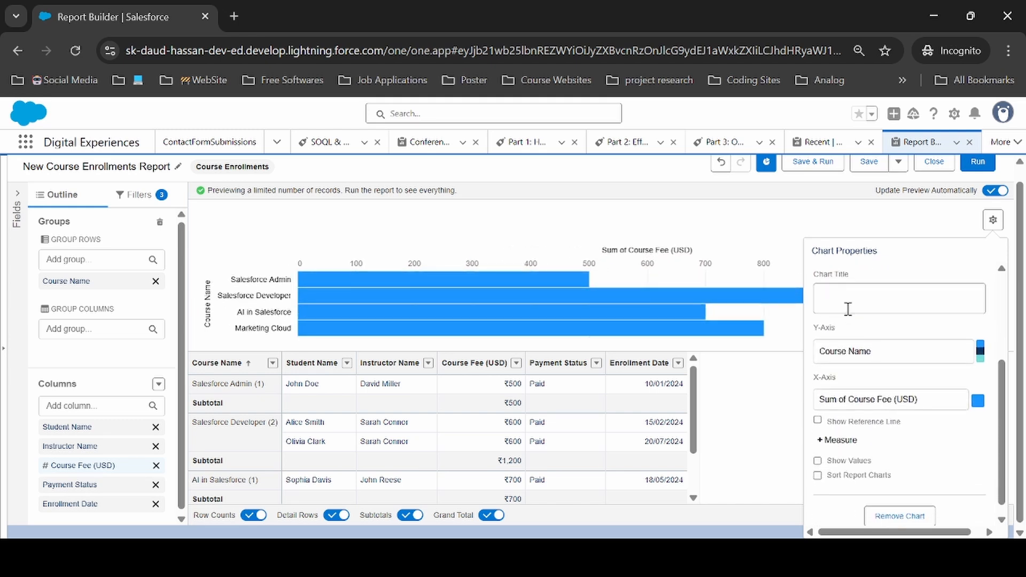
left_click(848, 307)
key("alt+Tab")
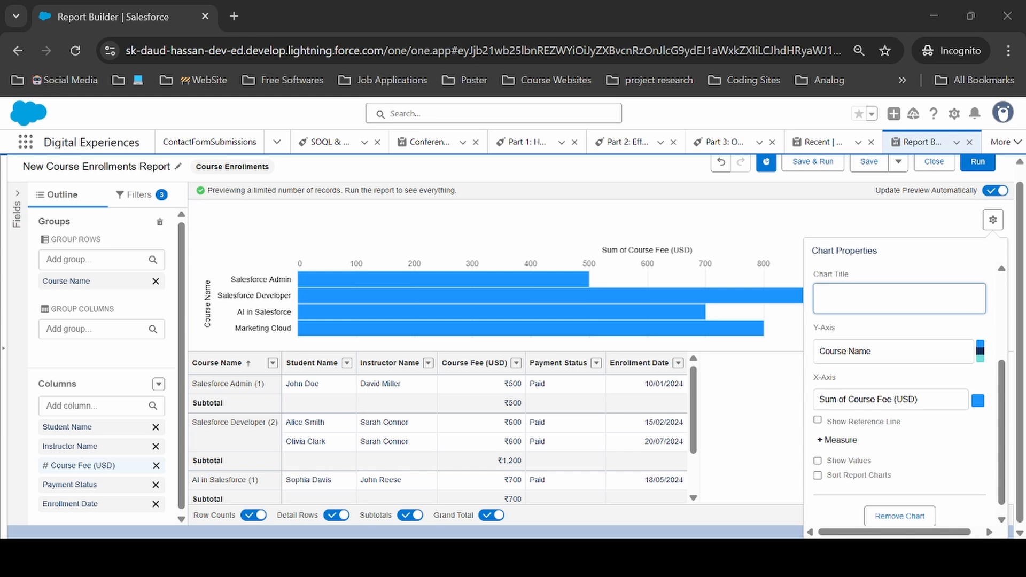
key("alt+Tab")
type("C")
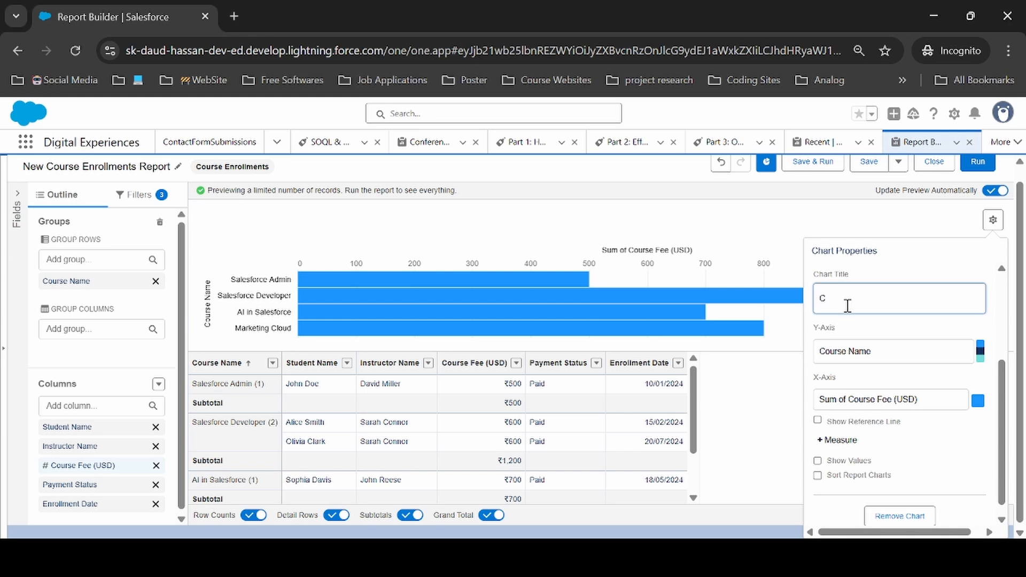
type("ourse N")
type("ame V")
type("s Rever")
type("ue")
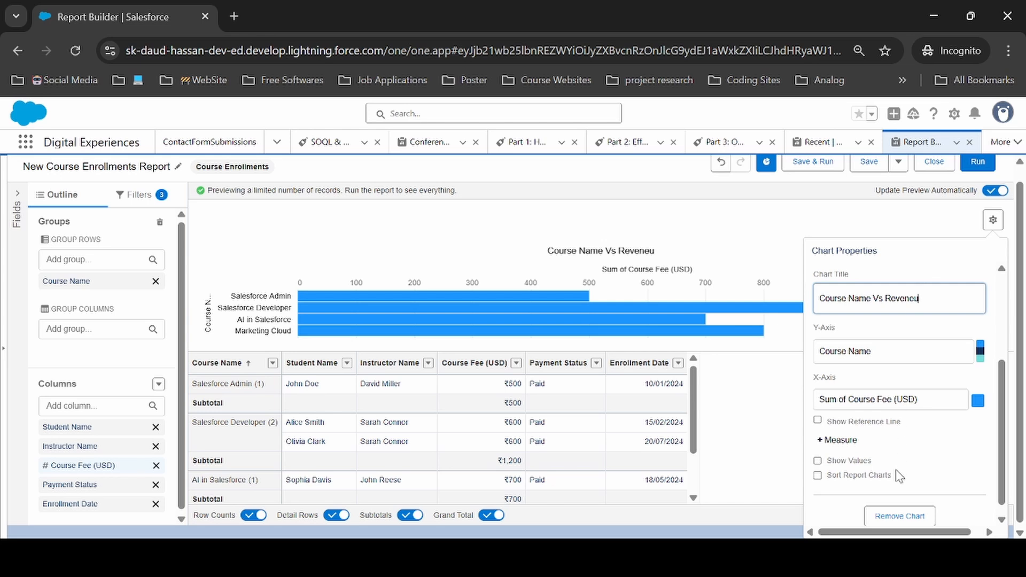
scroll(897, 429, "up", 2)
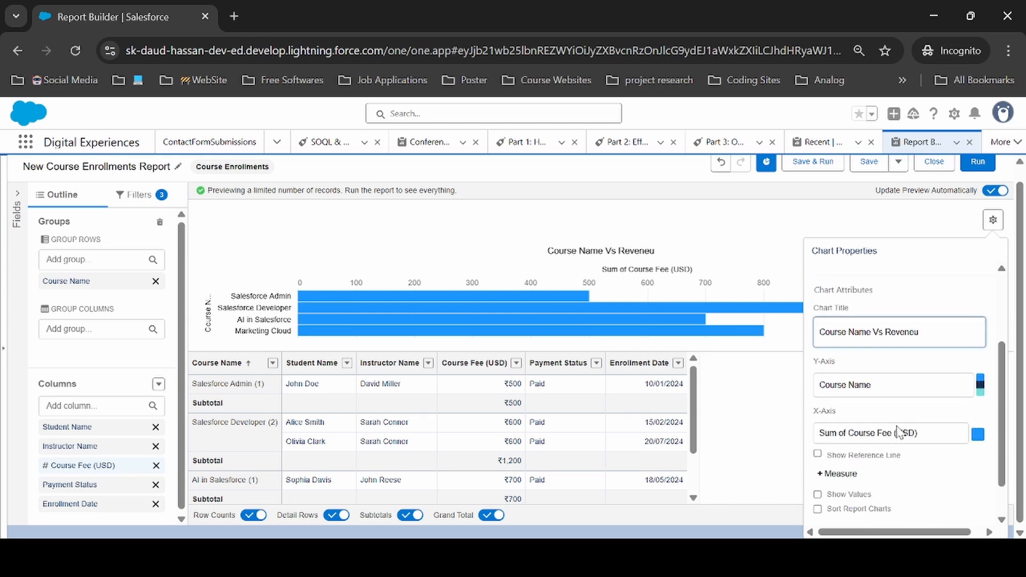
scroll(904, 430, "down", 2)
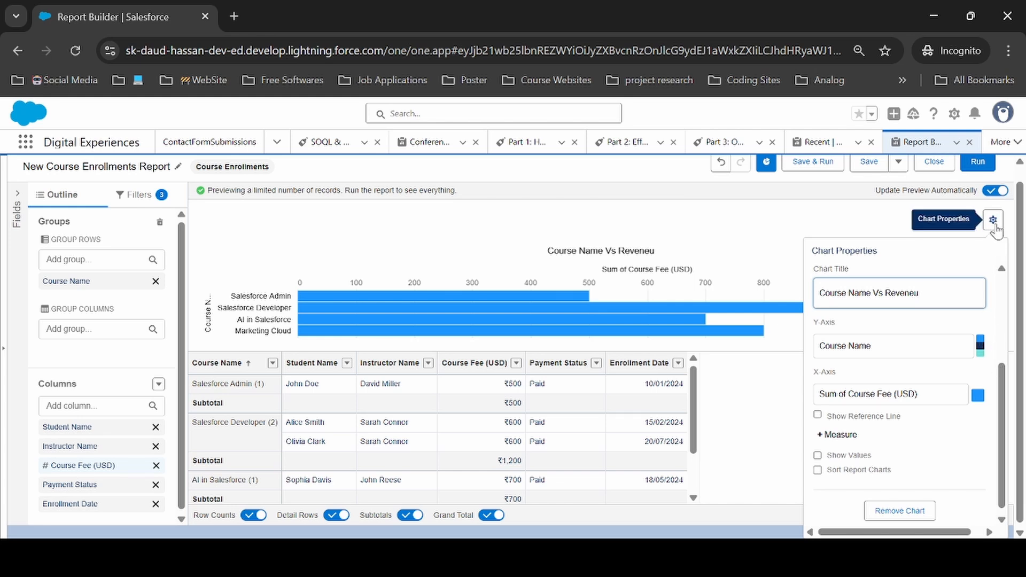
left_click(995, 224)
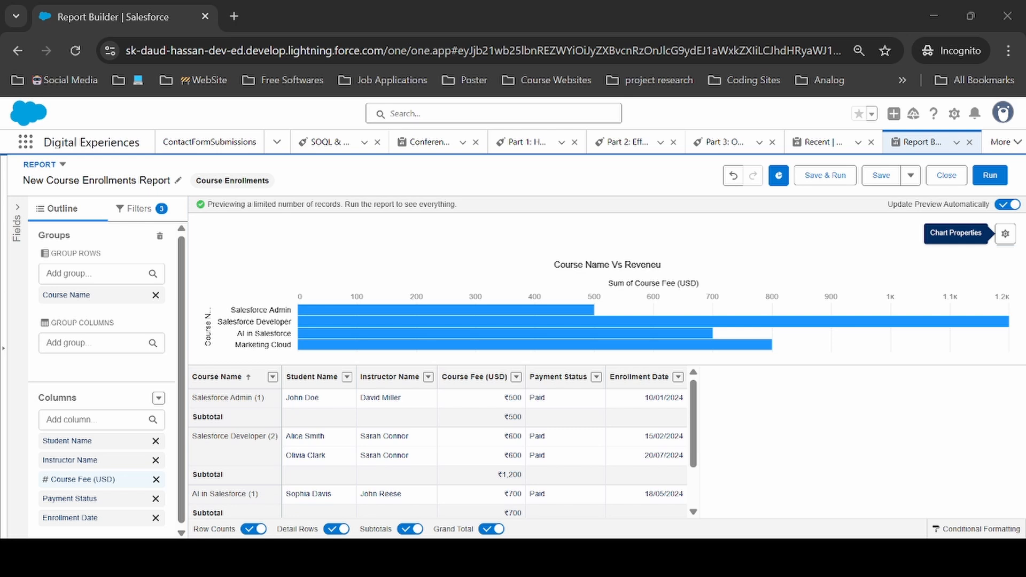
Step: Start saving and running the report, and name it "Course Enrollment & Revenue Report"
left_click(836, 181)
triple_click(386, 266)
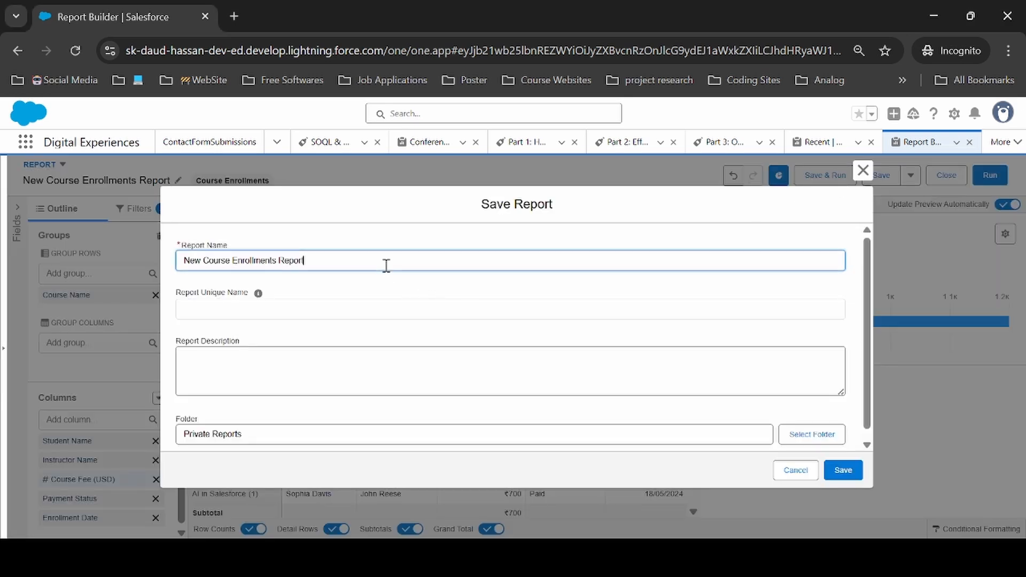
type("Course Enrollment & Revenue Report")
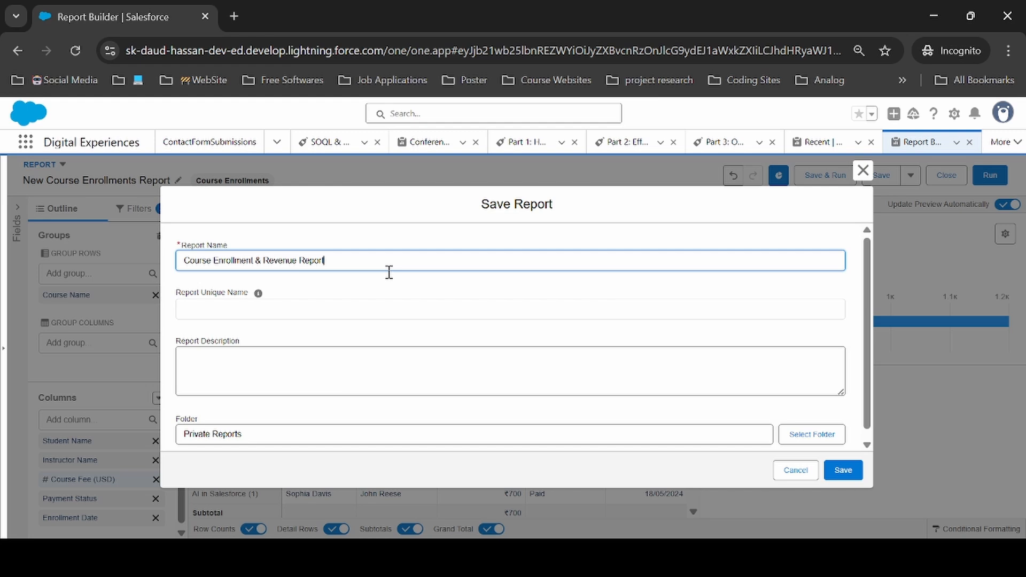
left_click(430, 291)
scroll(447, 356, "down", 1)
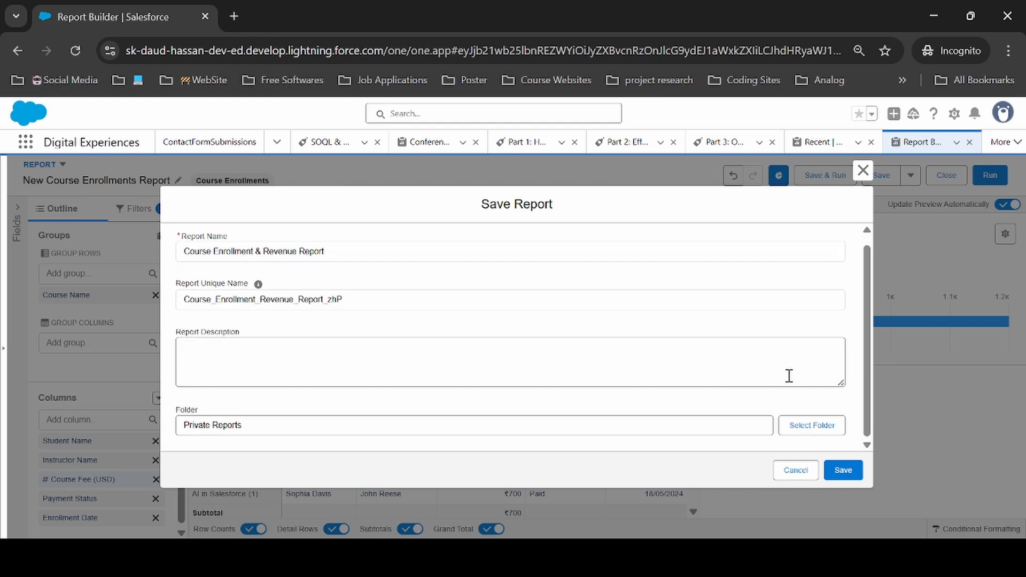
Step: Save the report in the Public Reports folder and review the chart and grouped rows of the run report
left_click(810, 425)
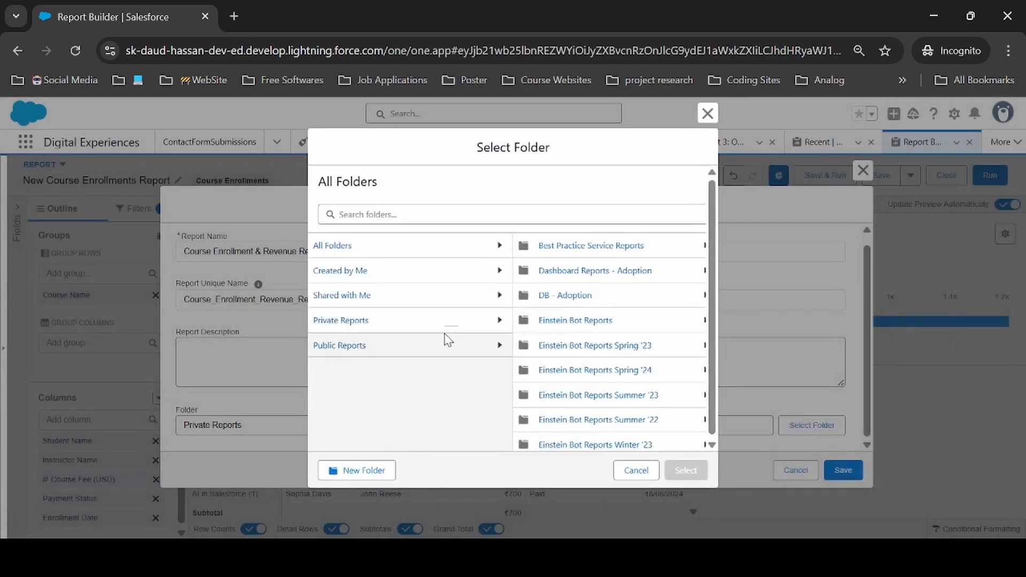
left_click(350, 347)
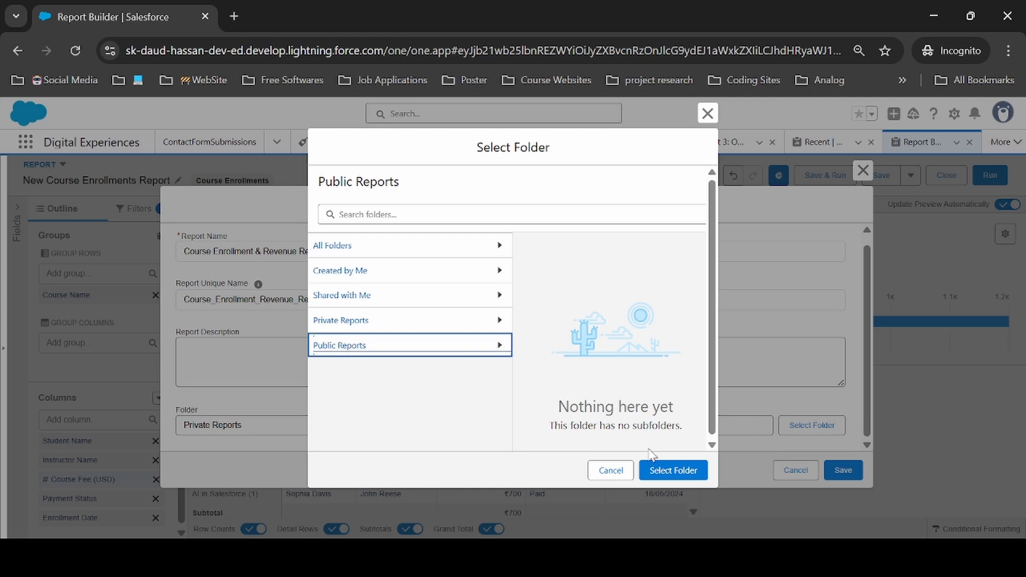
left_click(668, 472)
left_click(844, 472)
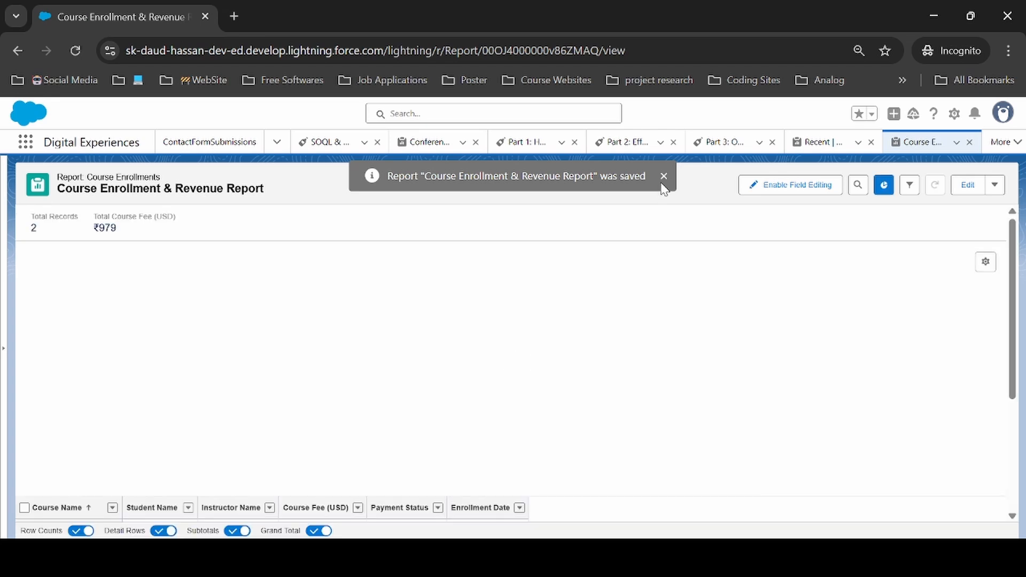
scroll(637, 355, "down", 3)
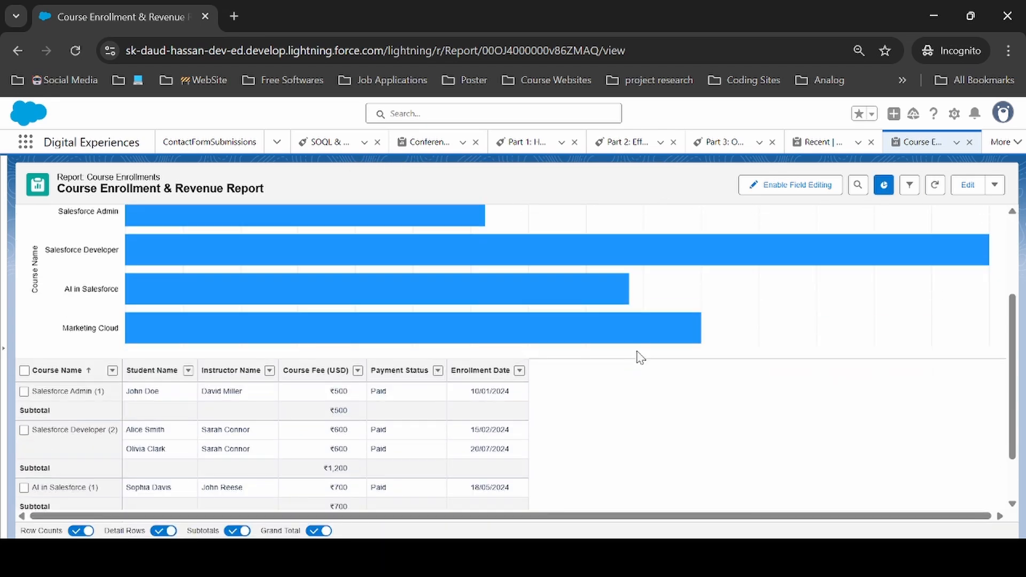
scroll(637, 355, "up", 2)
scroll(637, 351, "down", 3)
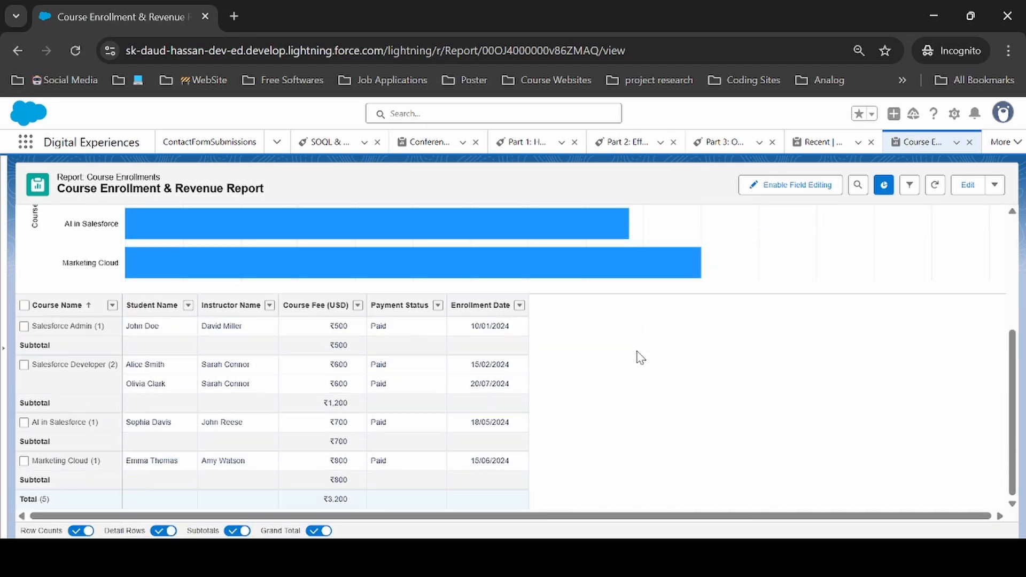